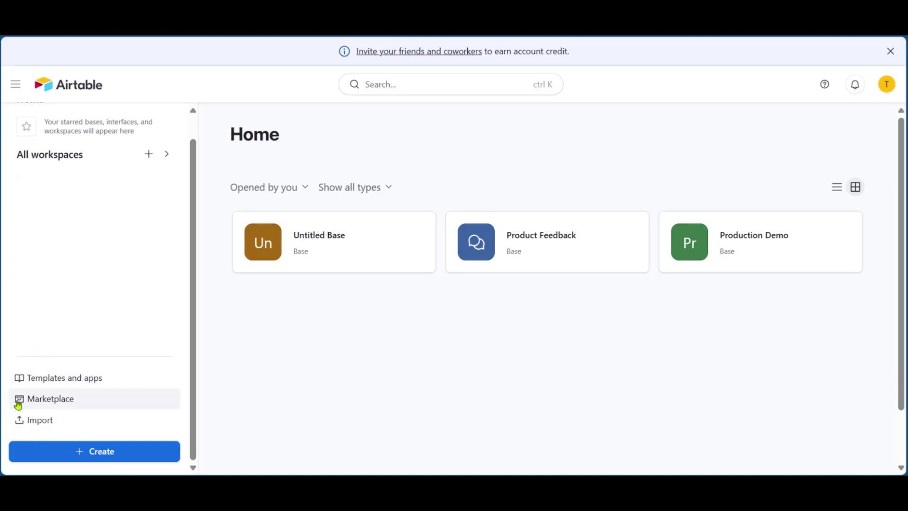
Open the template gallery and browse the featured, Marketing, Product & Design, Operations and IT & Support templates.
click(49, 378)
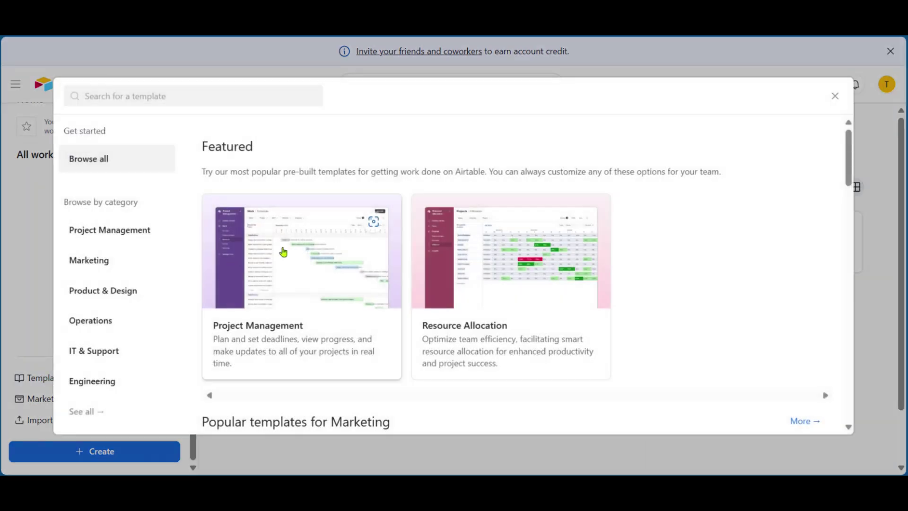
scroll(283, 251, down, 10)
scroll(284, 252, up, 5)
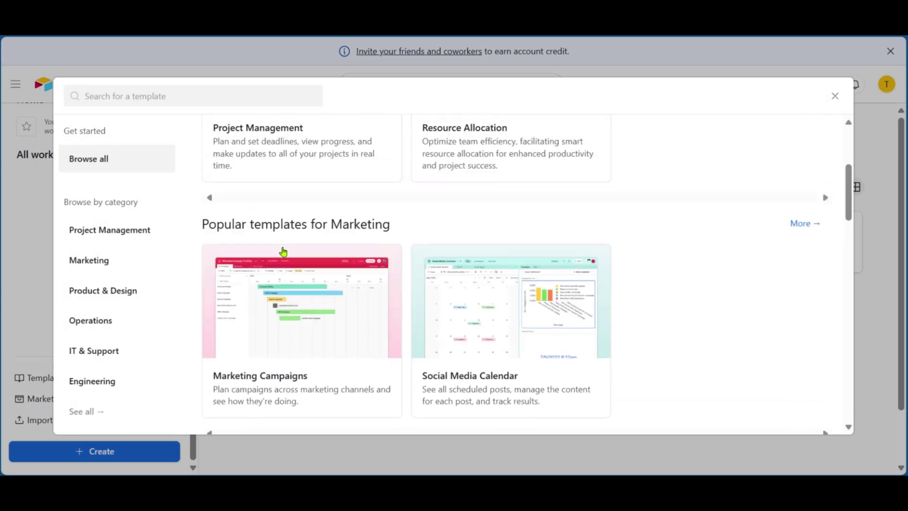
scroll(284, 252, up, 4)
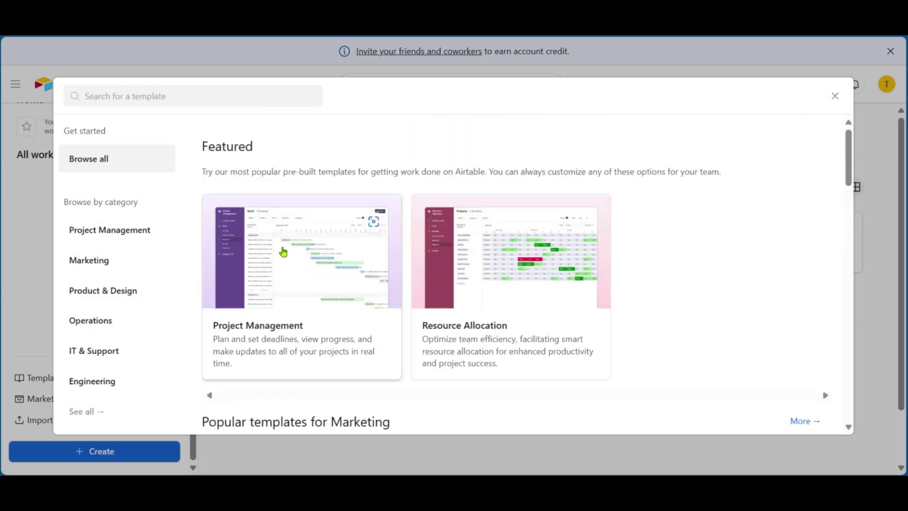
scroll(283, 252, down, 6)
scroll(243, 219, up, 2)
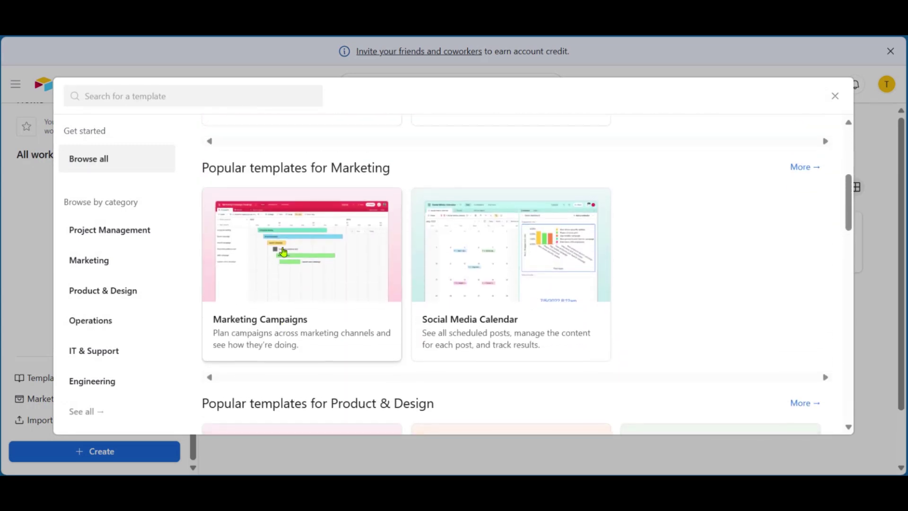
scroll(359, 222, down, 5)
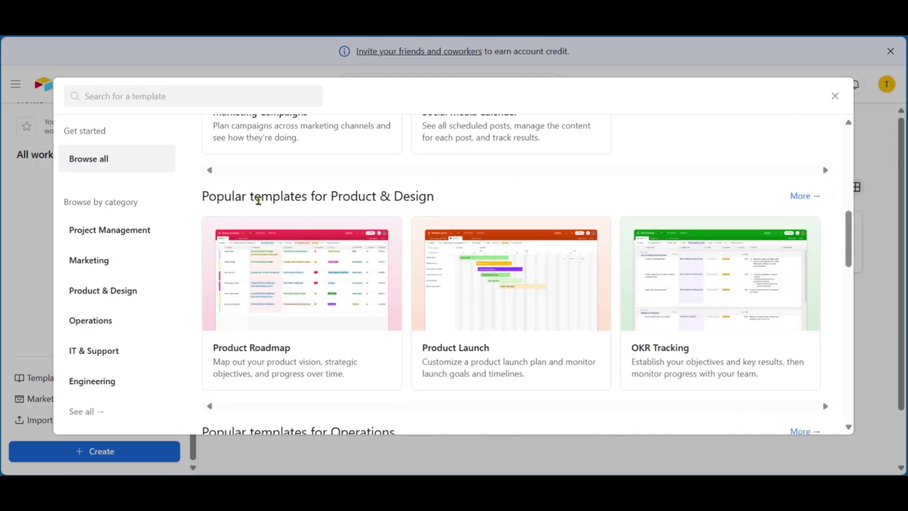
scroll(343, 196, down, 5)
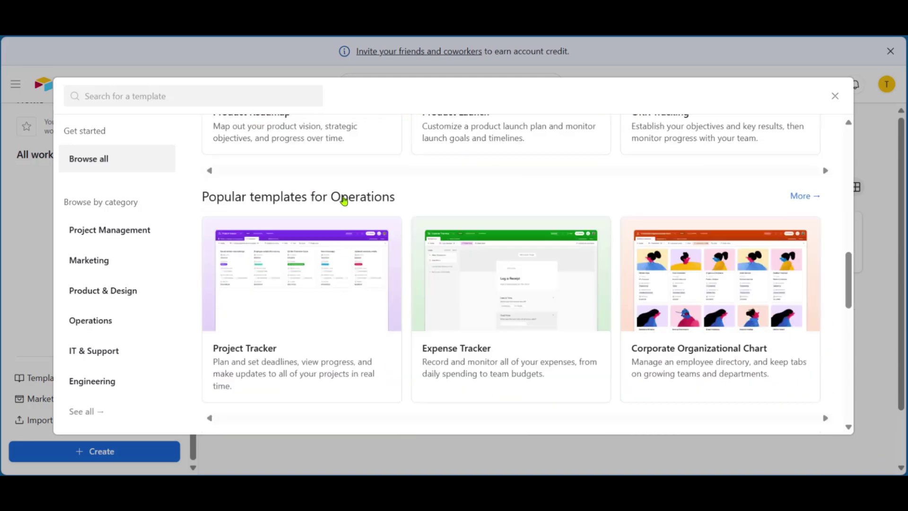
scroll(328, 167, down, 5)
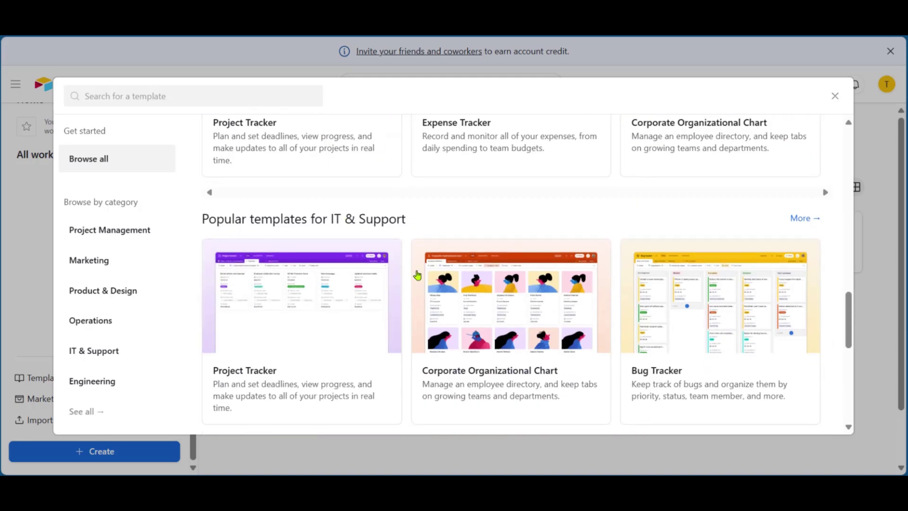
scroll(417, 274, up, 2)
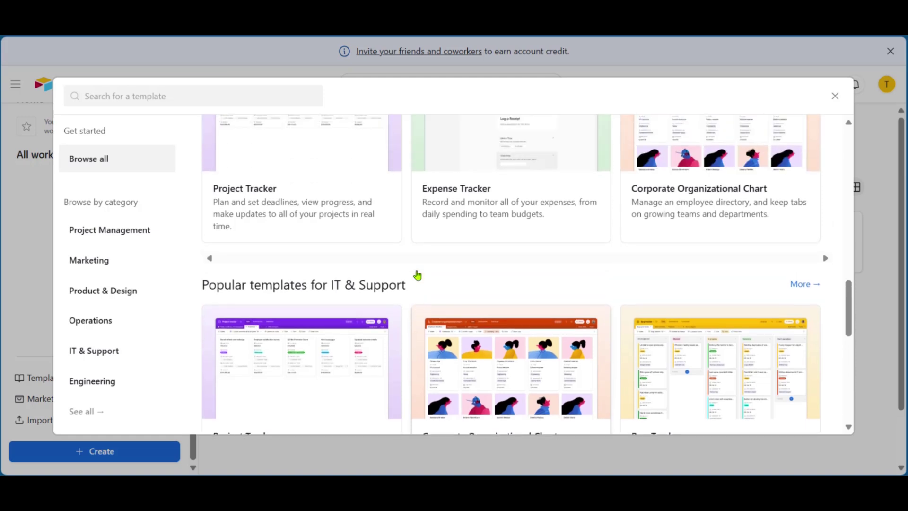
scroll(416, 274, down, 2)
scroll(416, 274, up, 1)
scroll(417, 274, up, 8)
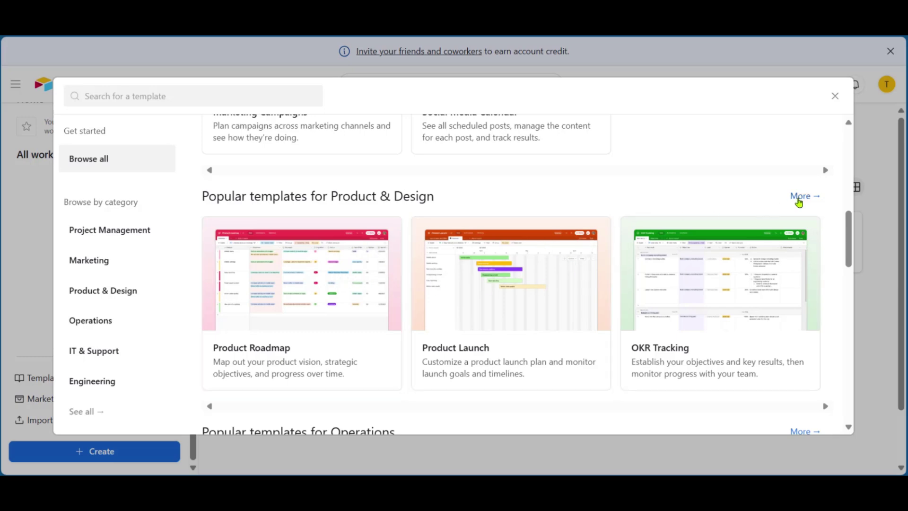
scroll(485, 253, up, 5)
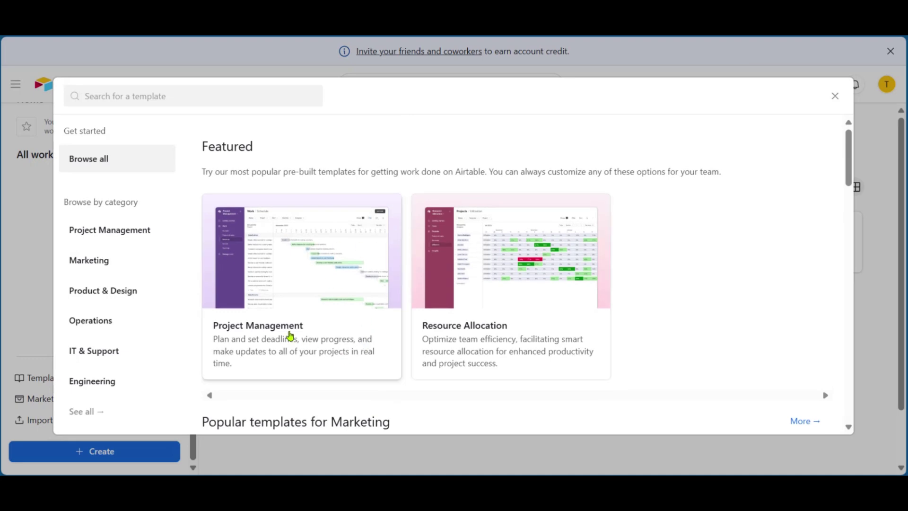
scroll(254, 259, down, 1)
scroll(253, 259, down, 5)
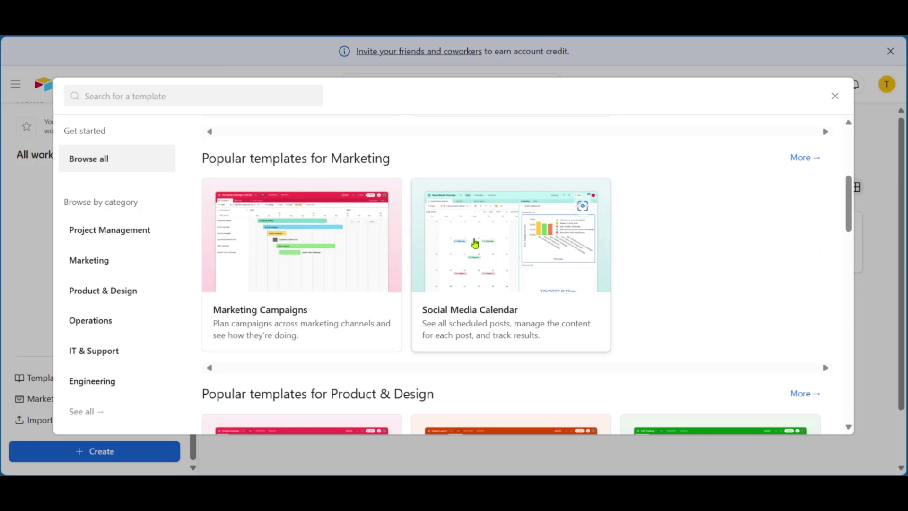
scroll(368, 405, down, 10)
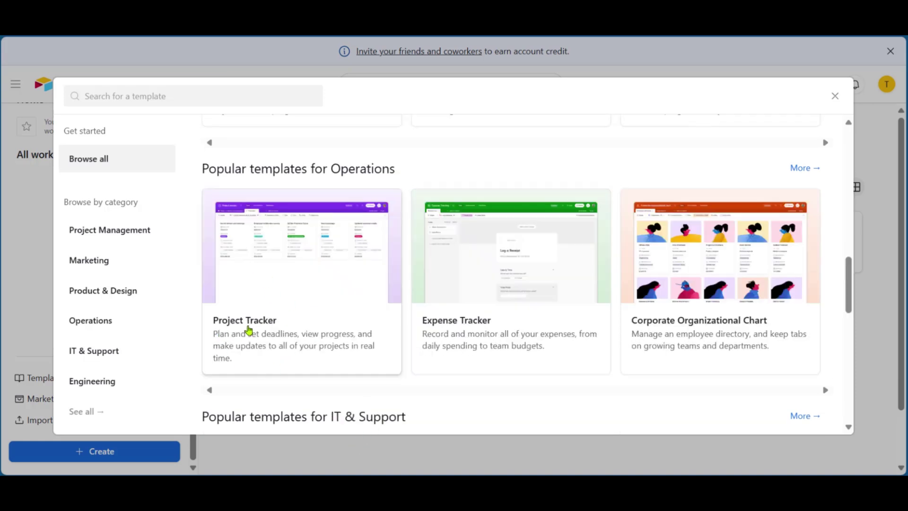
Open the Project Tracker template preview and examine its tasks table and project overview.
click(293, 271)
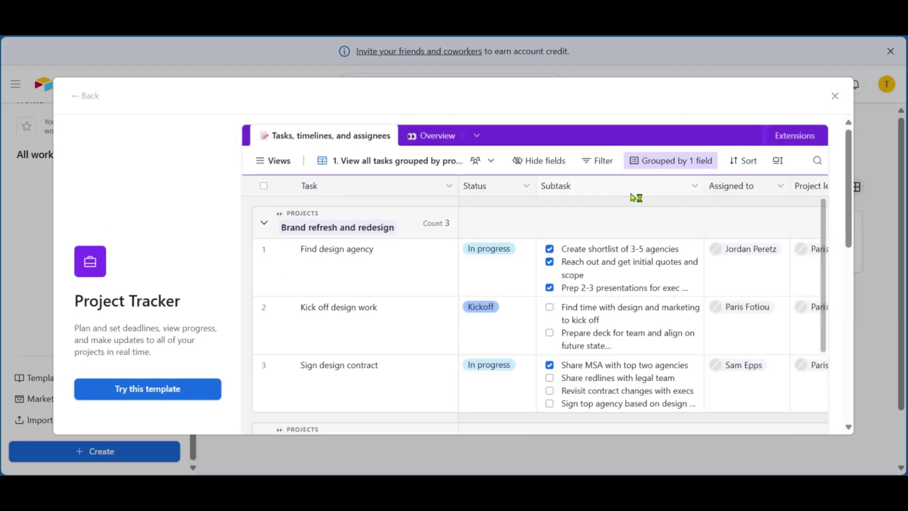
scroll(633, 199, down, 5)
scroll(630, 211, up, 5)
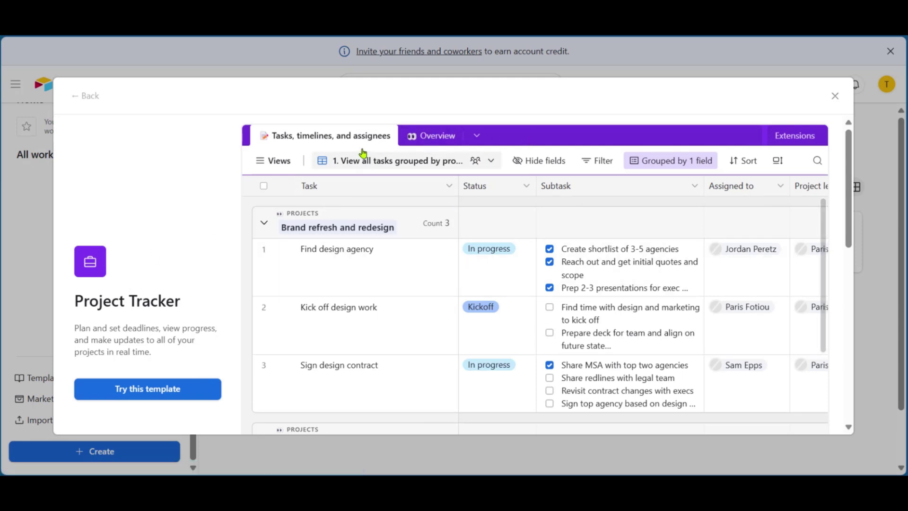
click(427, 139)
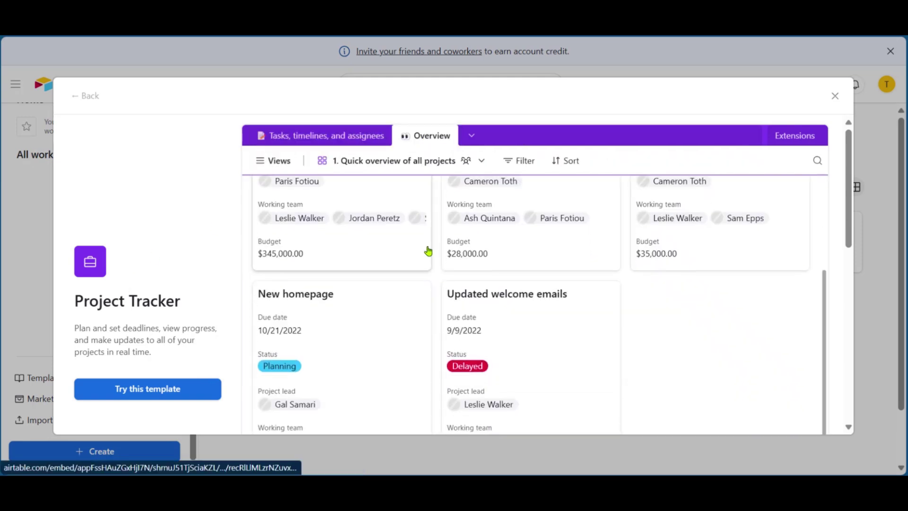
scroll(429, 250, up, 3)
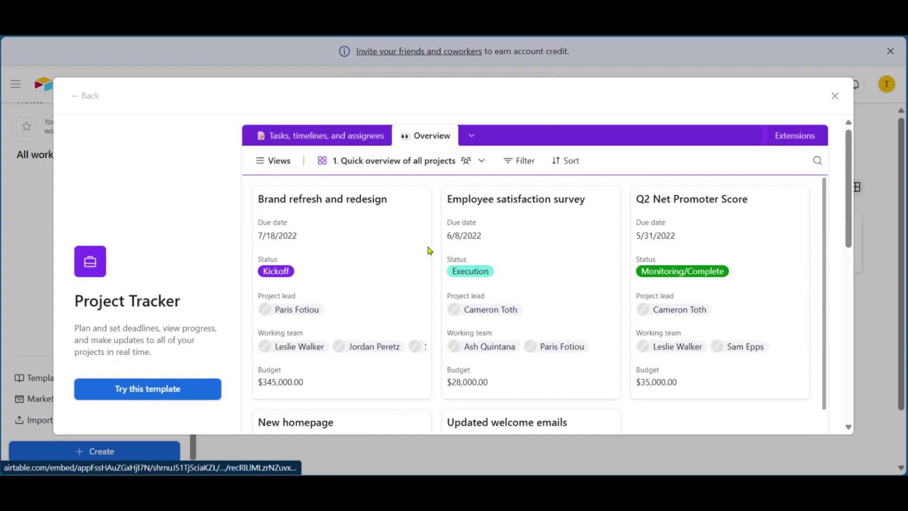
Create a base from the Project Tracker template in Workspace 2 and dismiss the import suggestions and getting-started guide.
click(134, 396)
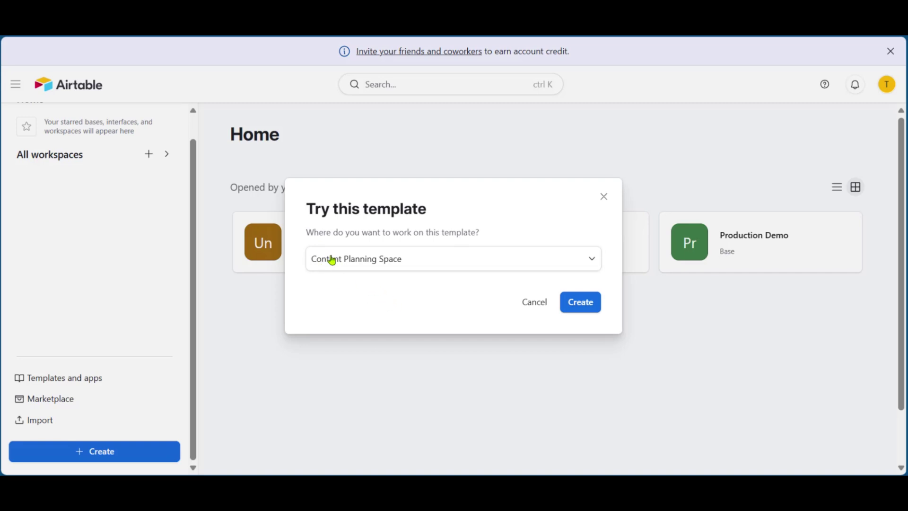
click(427, 261)
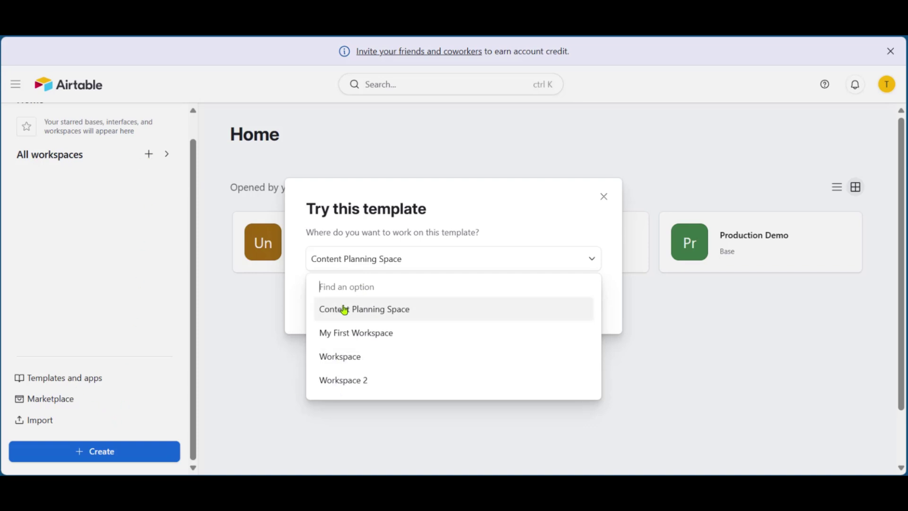
click(335, 381)
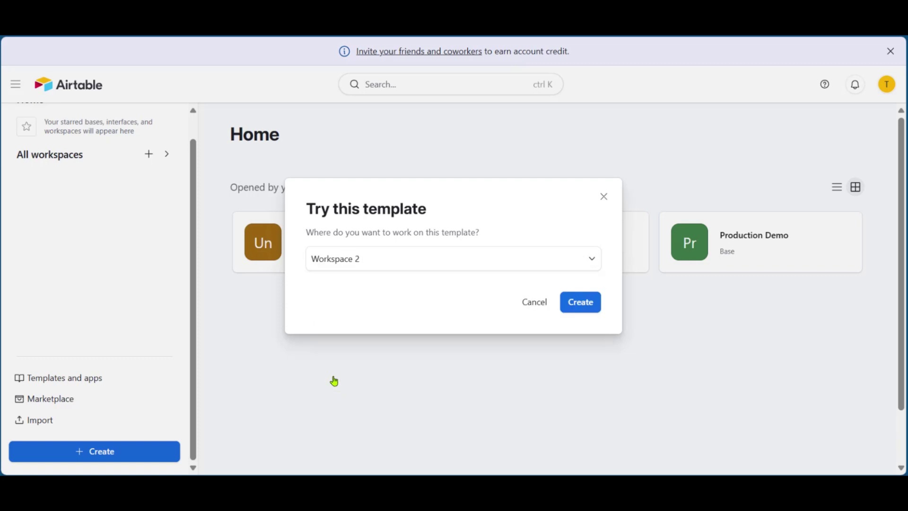
click(580, 305)
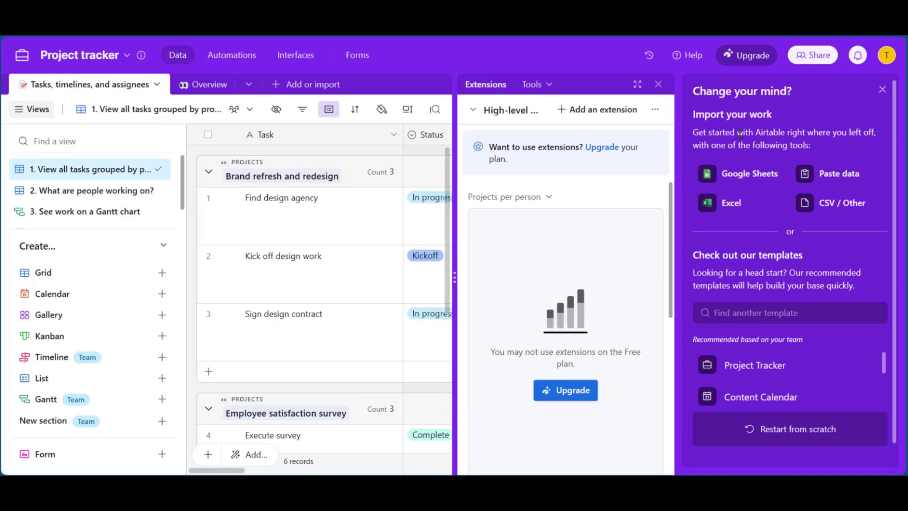
click(882, 89)
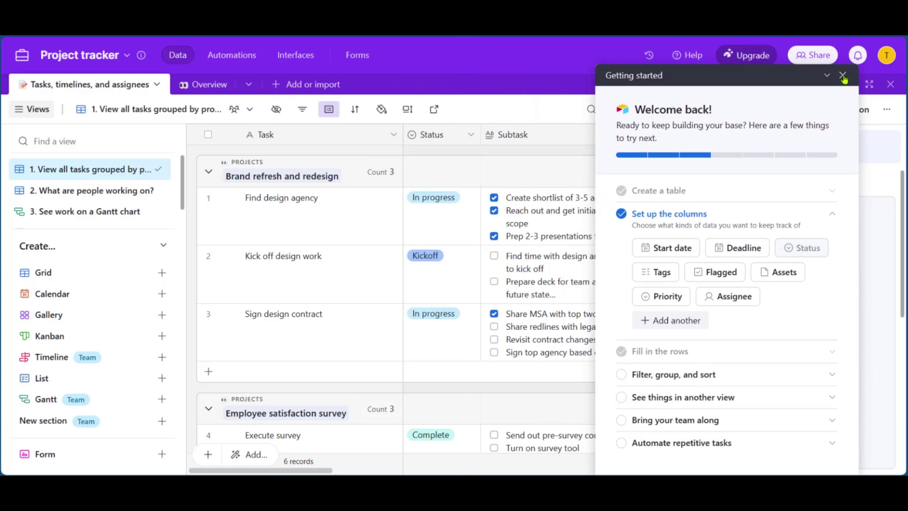
click(843, 76)
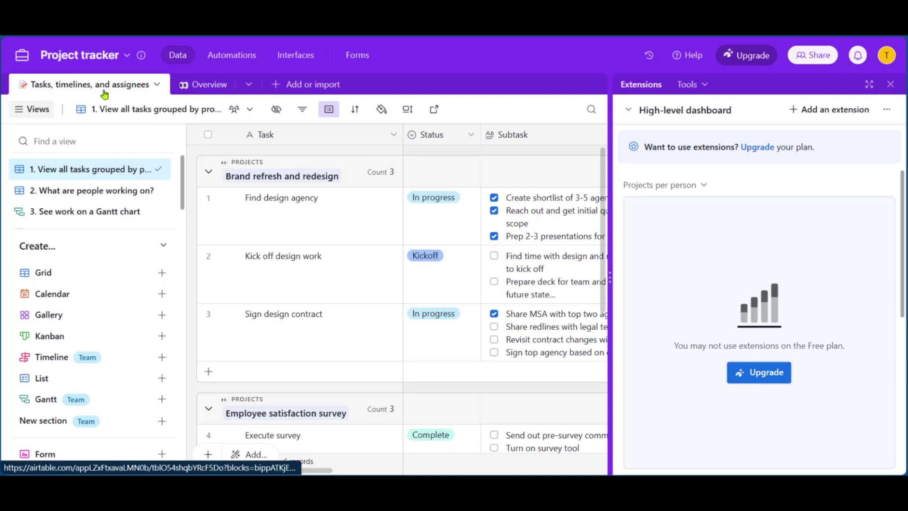
Look through the Overview table and the tasks table's views for people's work and the Gantt chart.
click(209, 86)
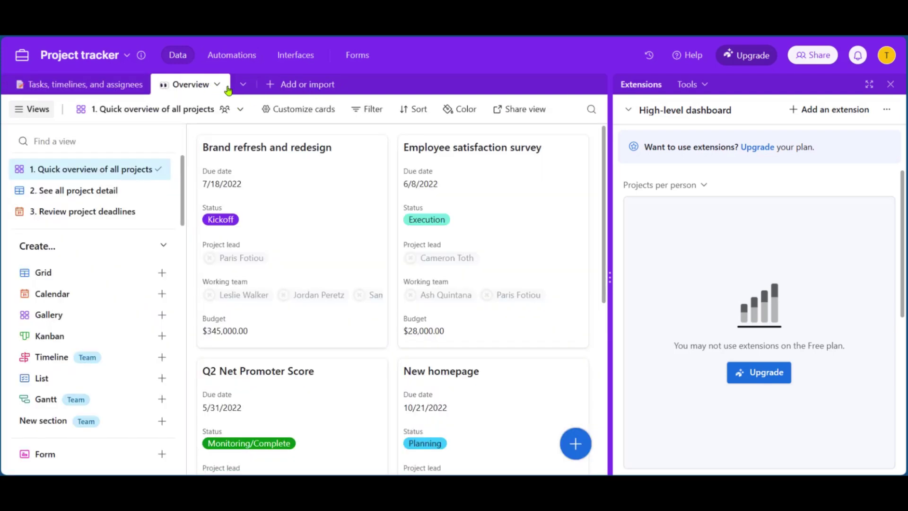
click(64, 84)
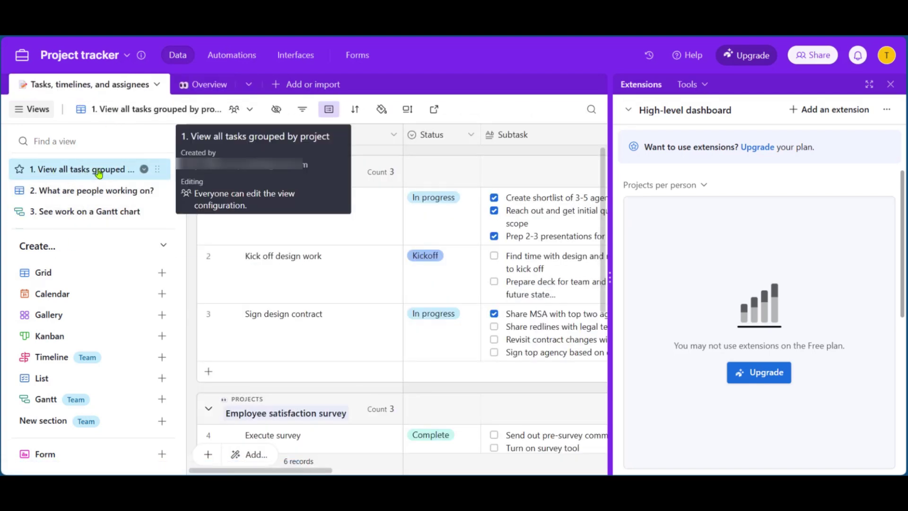
click(93, 197)
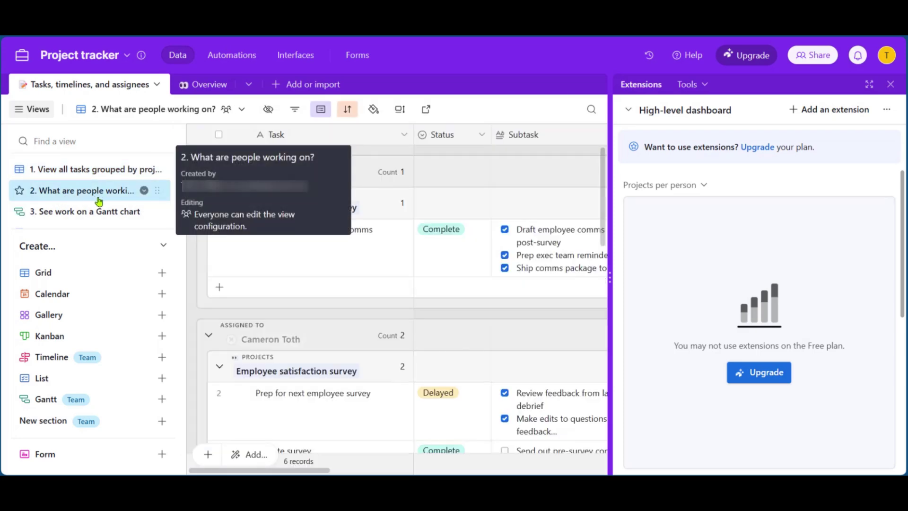
click(54, 213)
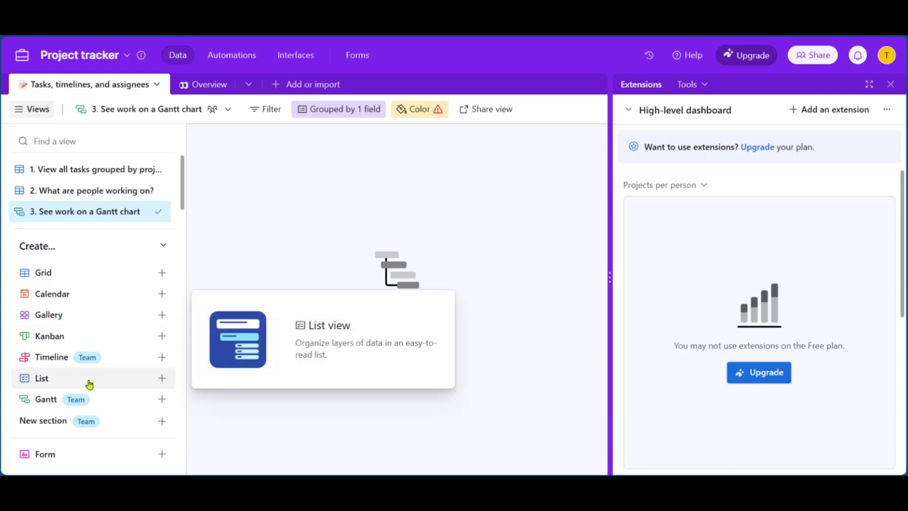
Create a collaborative Kanban view named Kanban for the tasks table, stacked by the Status field.
click(37, 336)
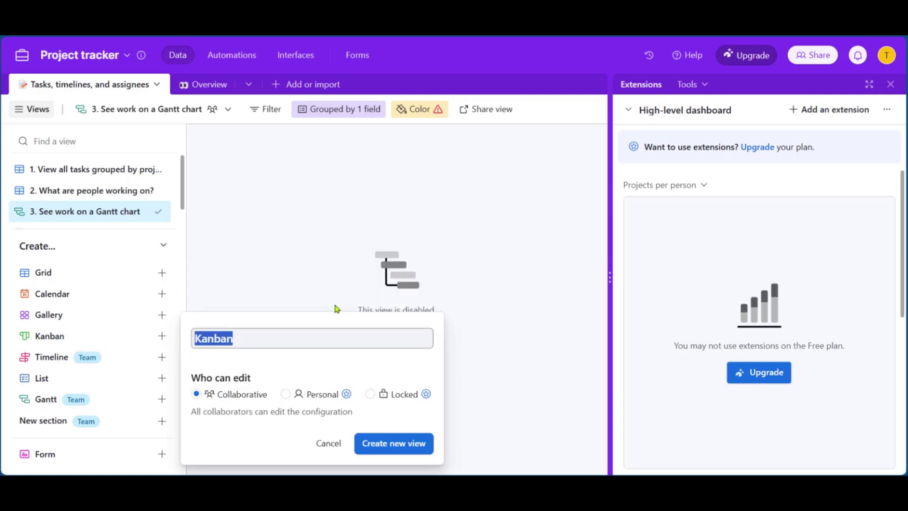
click(246, 336)
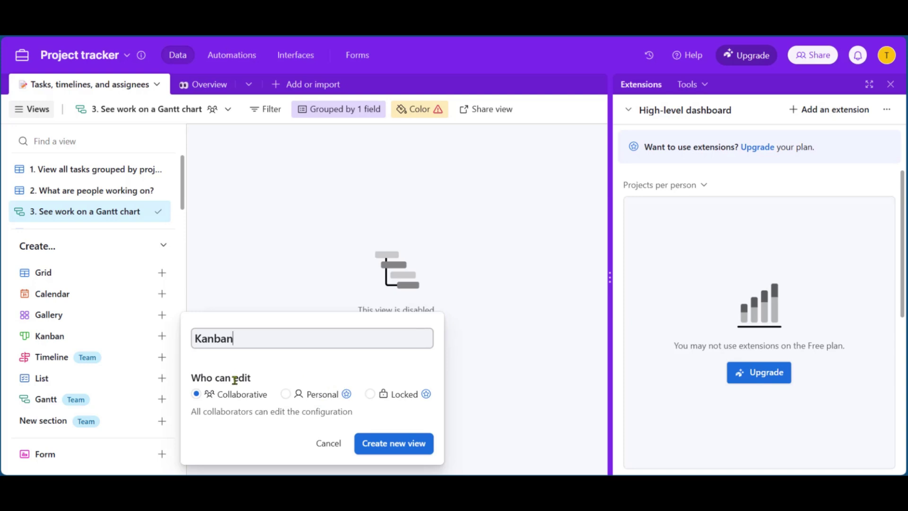
click(331, 390)
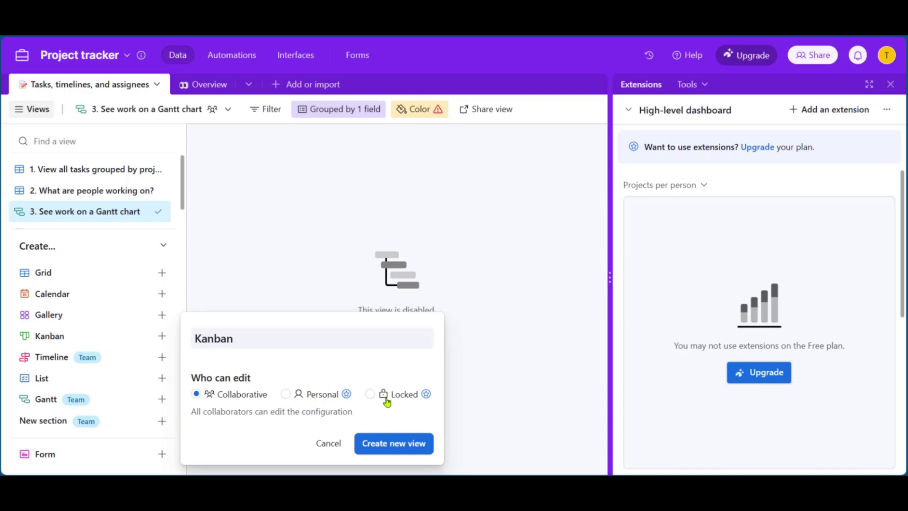
click(381, 452)
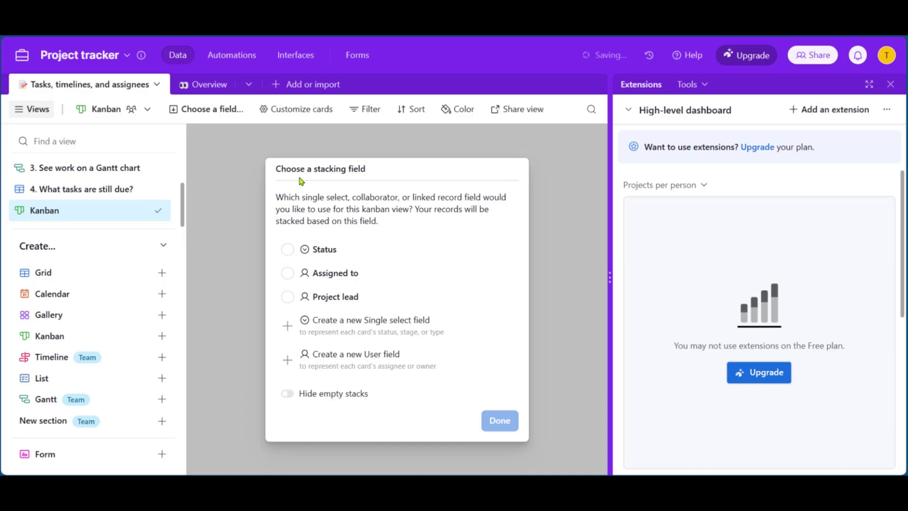
click(288, 250)
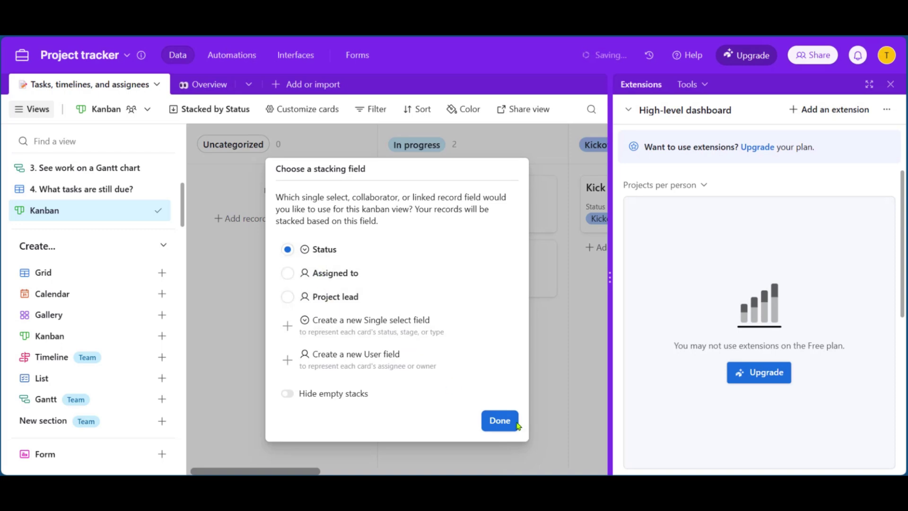
click(493, 424)
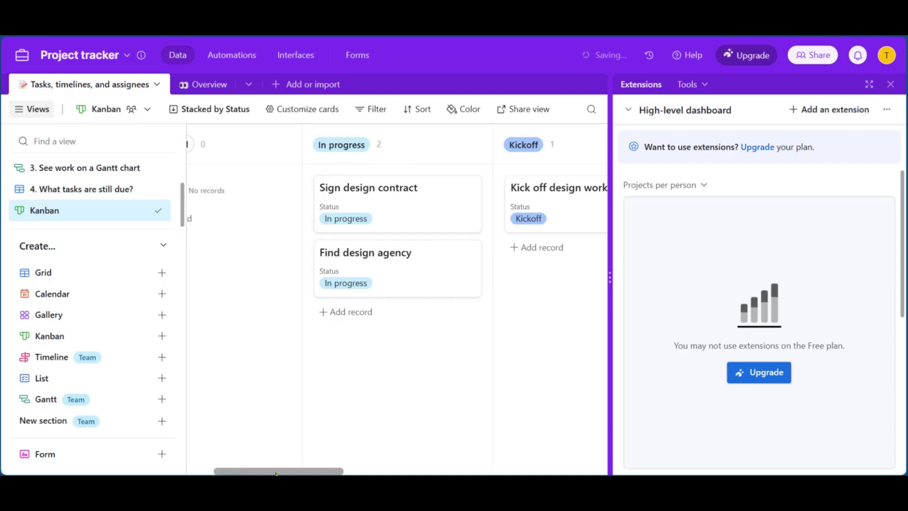
drag(276, 473, 301, 470)
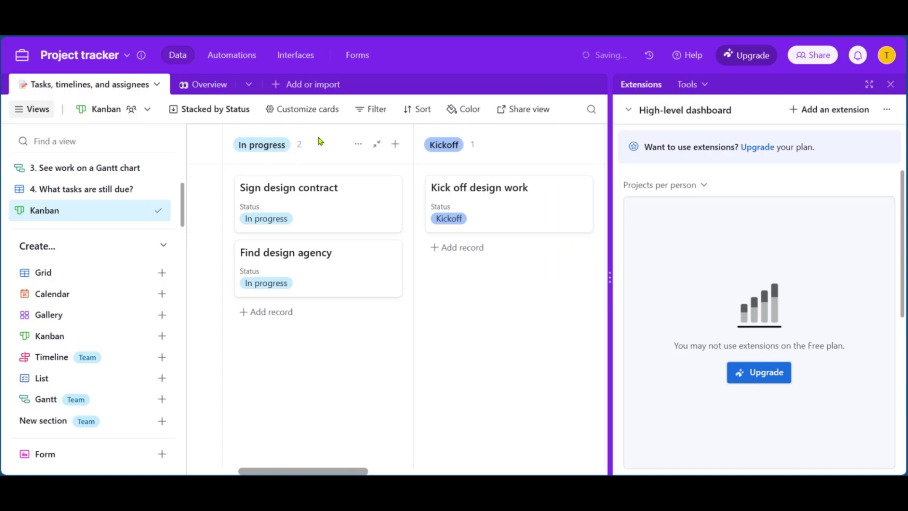
click(358, 144)
click(411, 199)
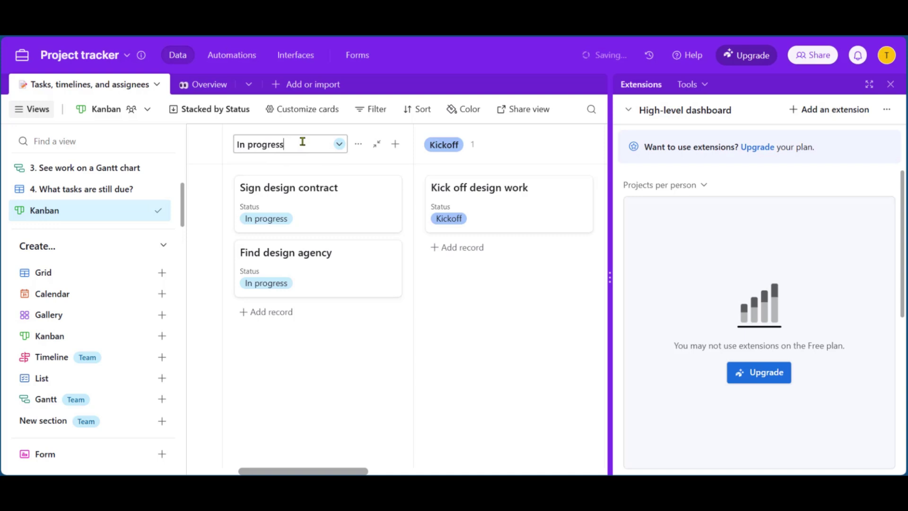
drag(302, 142, 239, 143)
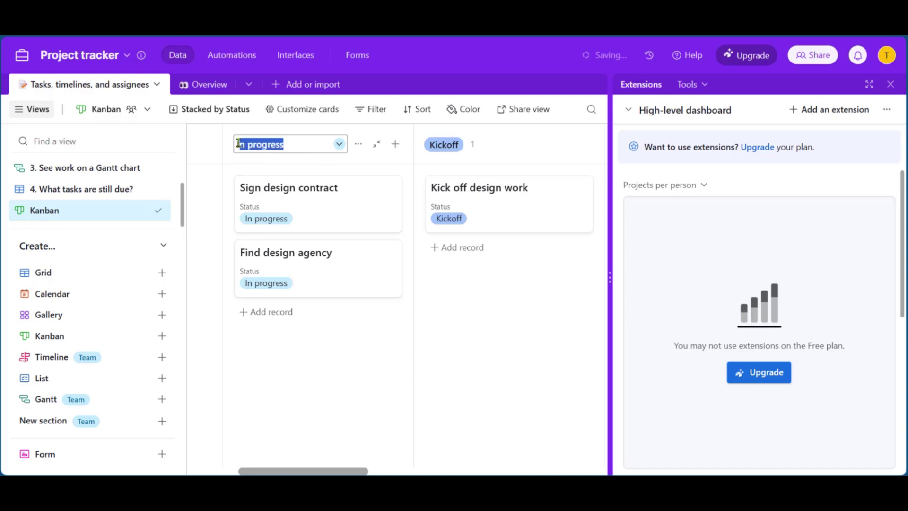
click(206, 239)
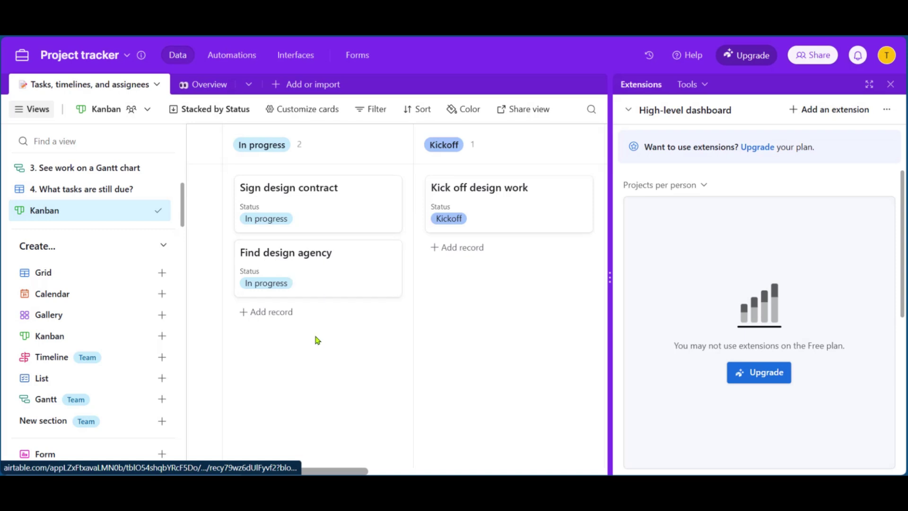
Add a blank record to the In progress stack to examine its fields, and delete the record again.
click(250, 313)
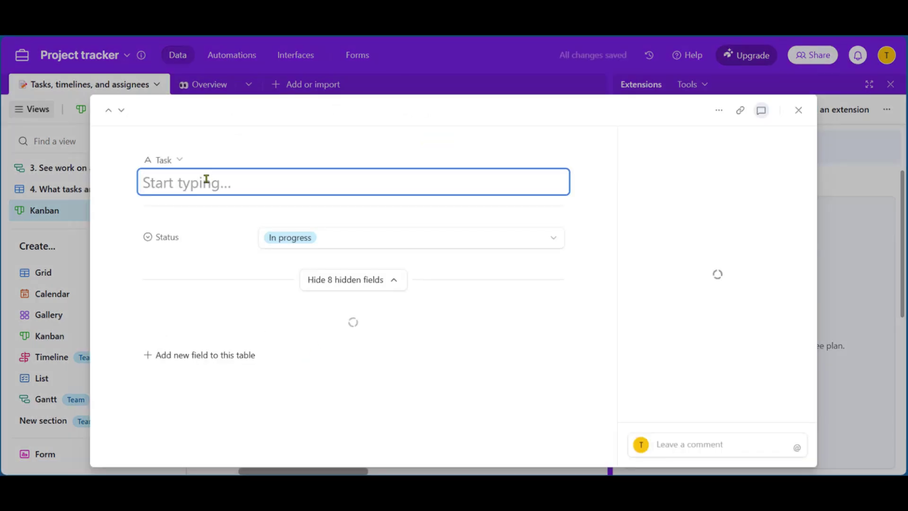
scroll(431, 301, down, 3)
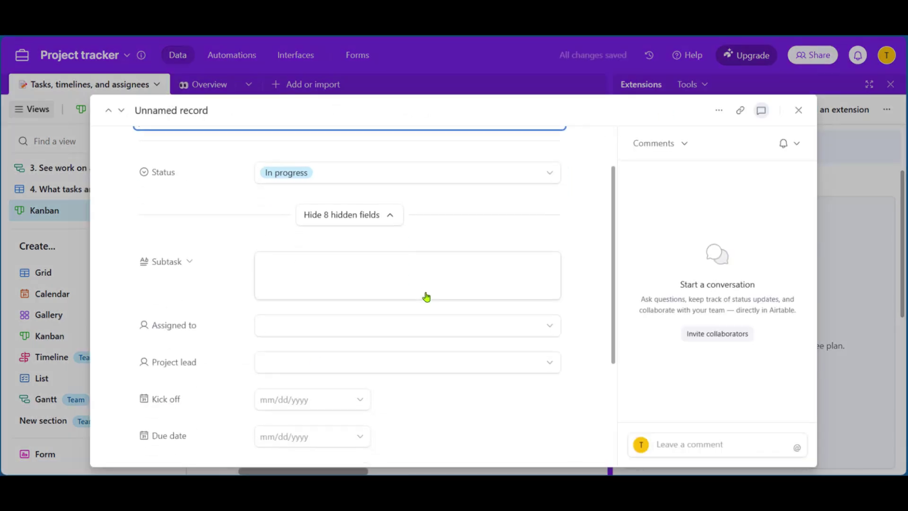
scroll(425, 293, down, 2)
scroll(428, 300, up, 5)
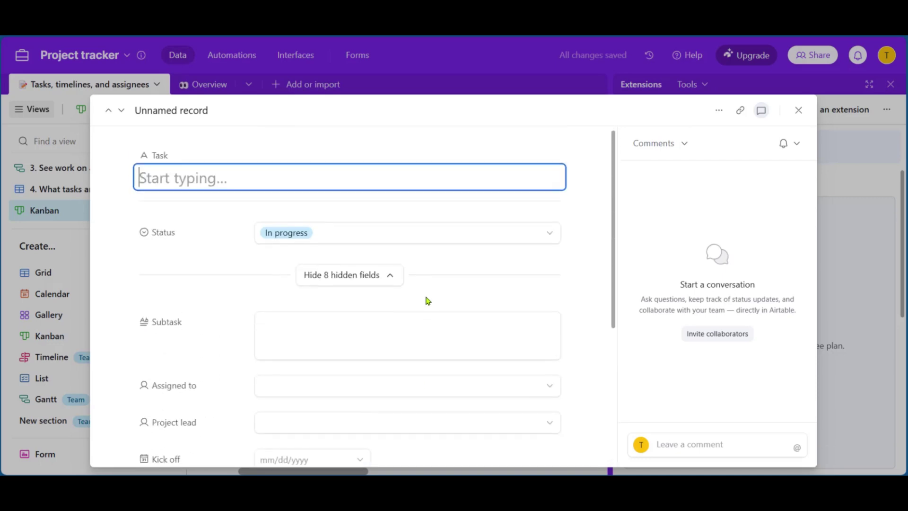
scroll(239, 284, down, 4)
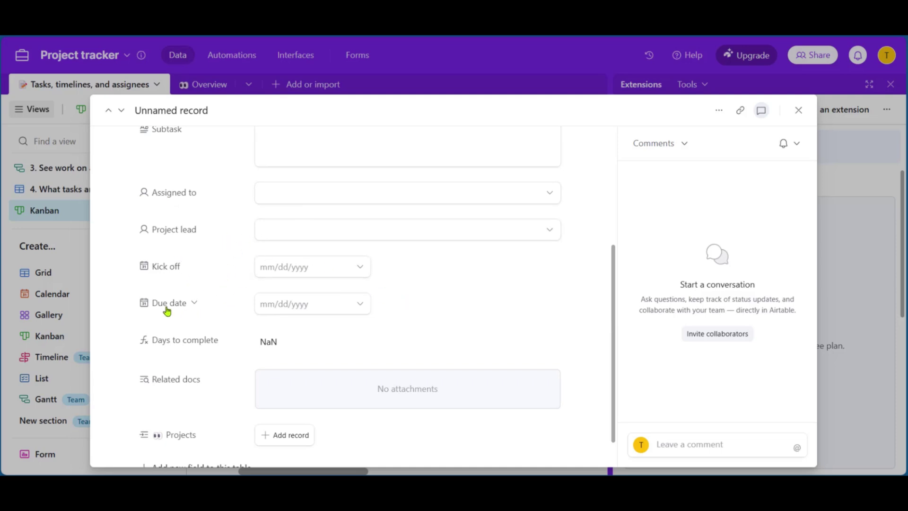
scroll(401, 309, down, 1)
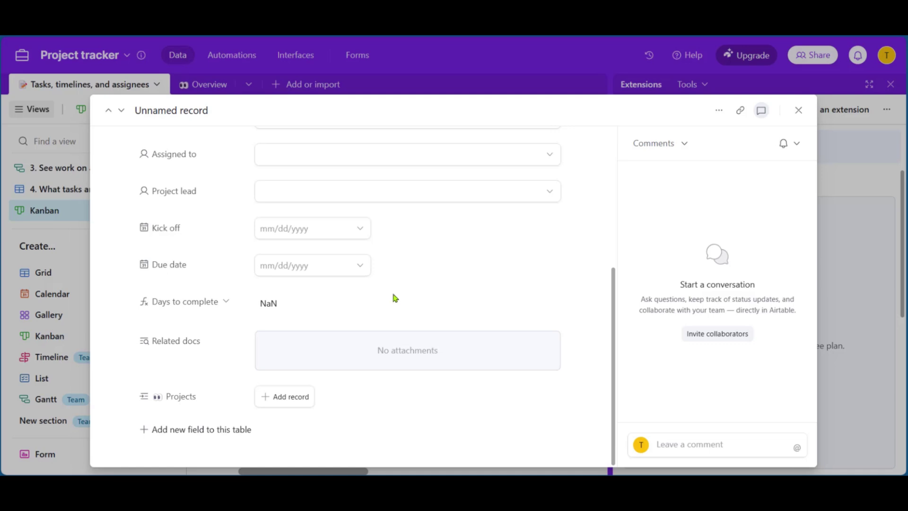
click(798, 113)
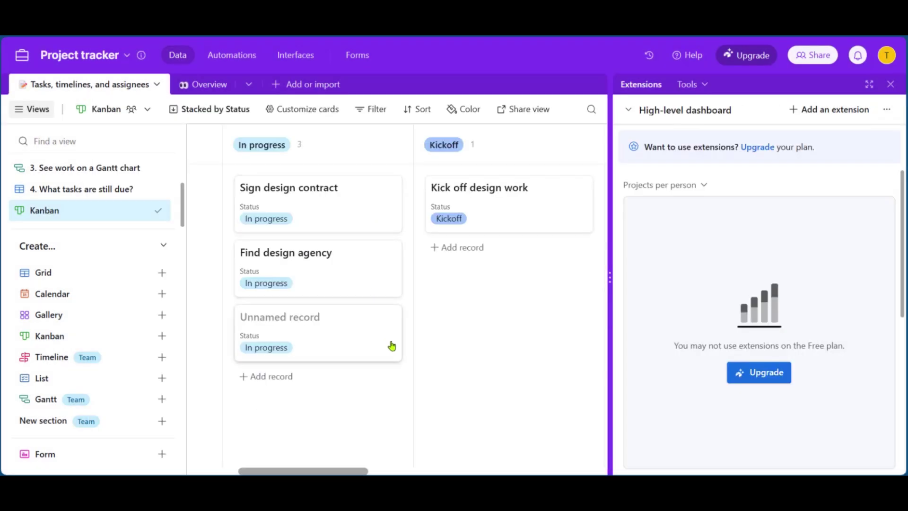
right_click(310, 335)
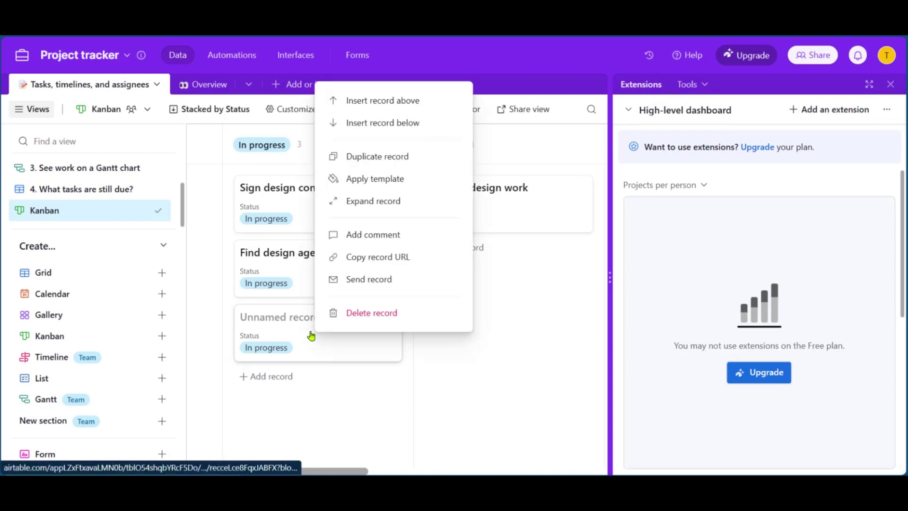
click(392, 313)
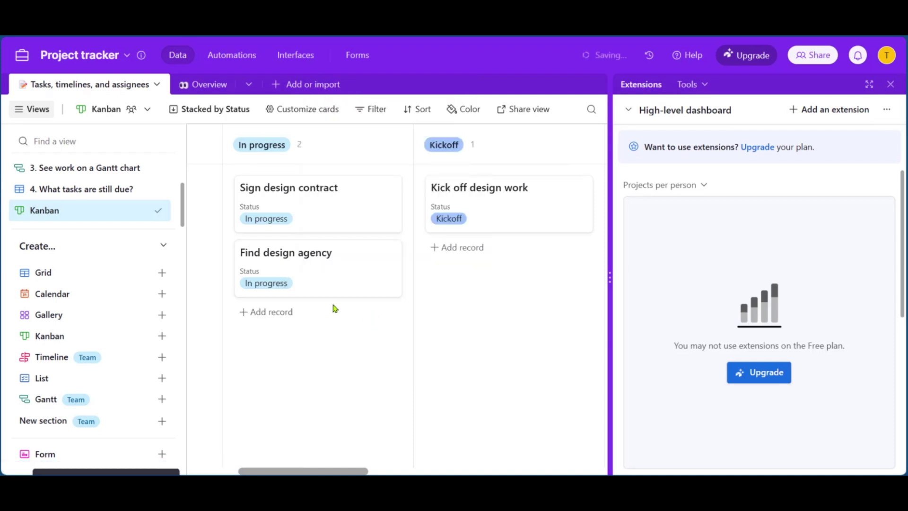
Move the Kick off design work card from the Kickoff stack to the Delayed stack.
scroll(301, 446, right, 3)
scroll(301, 447, left, 2)
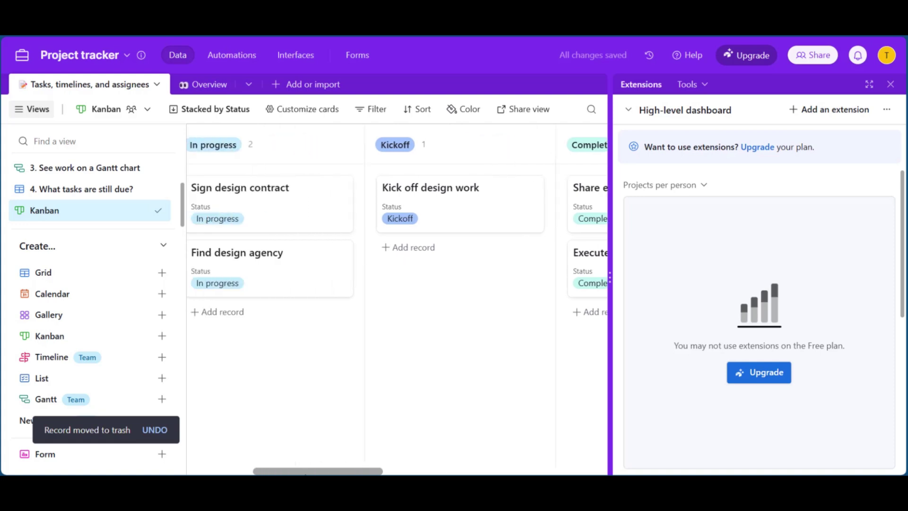
scroll(301, 447, right, 2)
scroll(308, 471, left, 2)
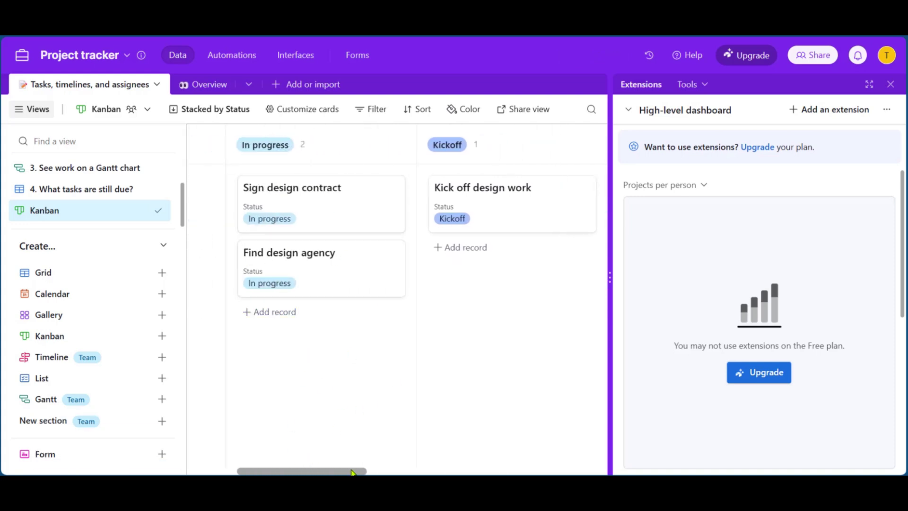
scroll(351, 472, right, 3)
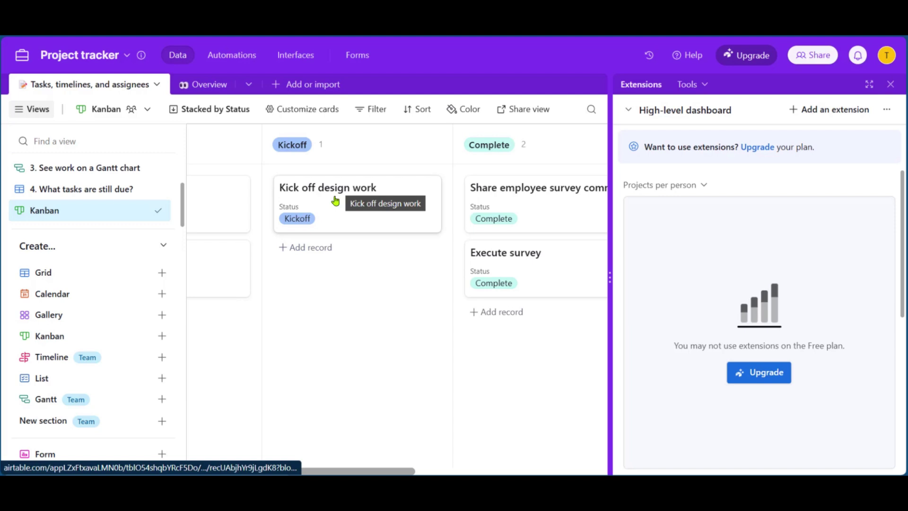
drag(371, 472, 539, 468)
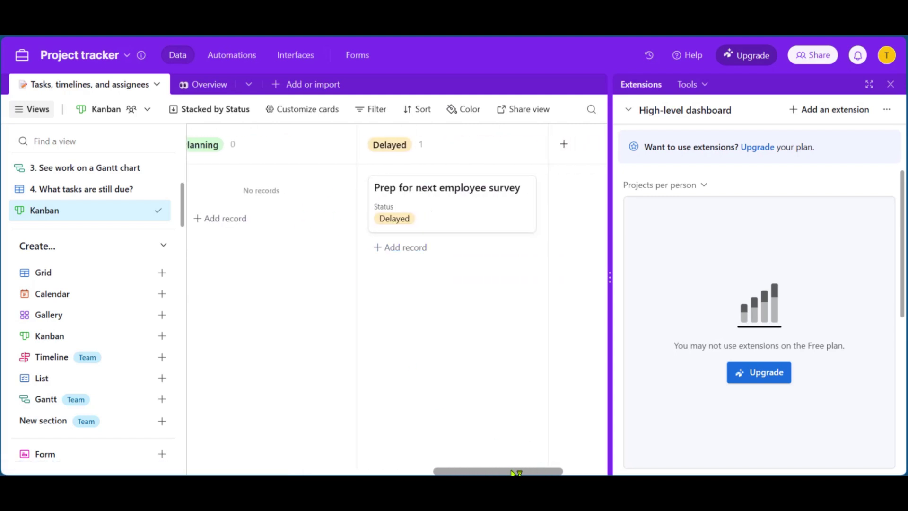
drag(515, 472, 399, 423)
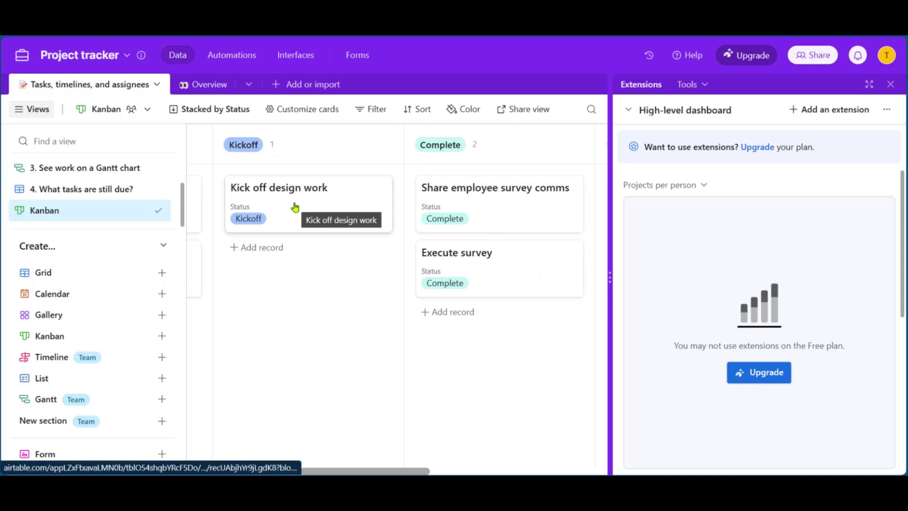
drag(296, 206, 304, 290)
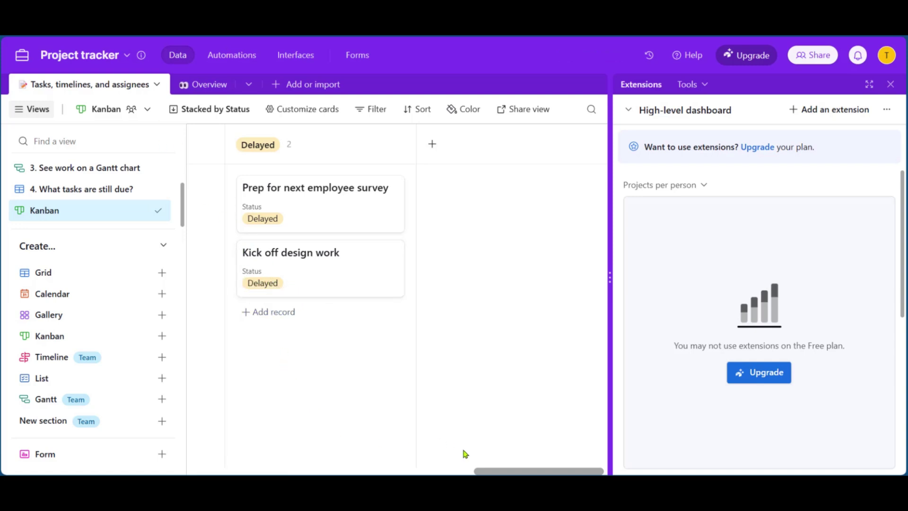
Move the Kick off design work card from the Delayed stack to the end of the Complete stack.
drag(510, 471, 442, 446)
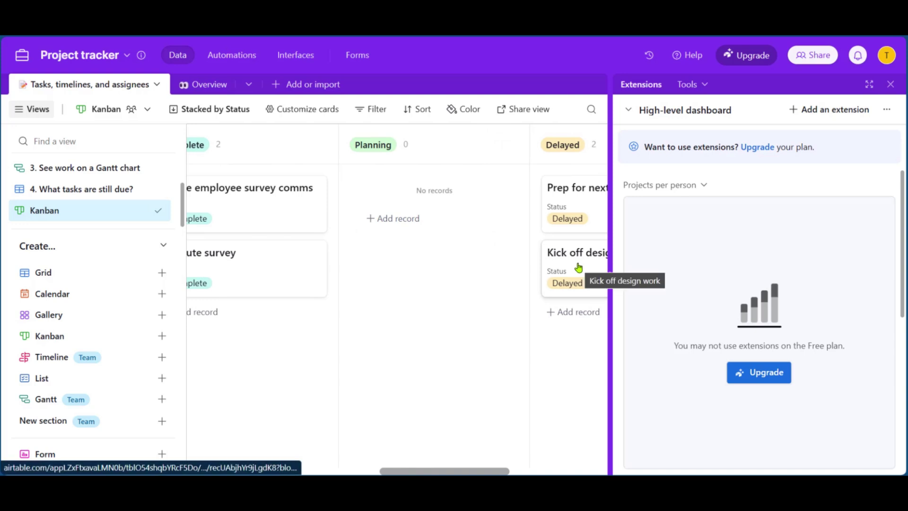
drag(579, 267, 384, 346)
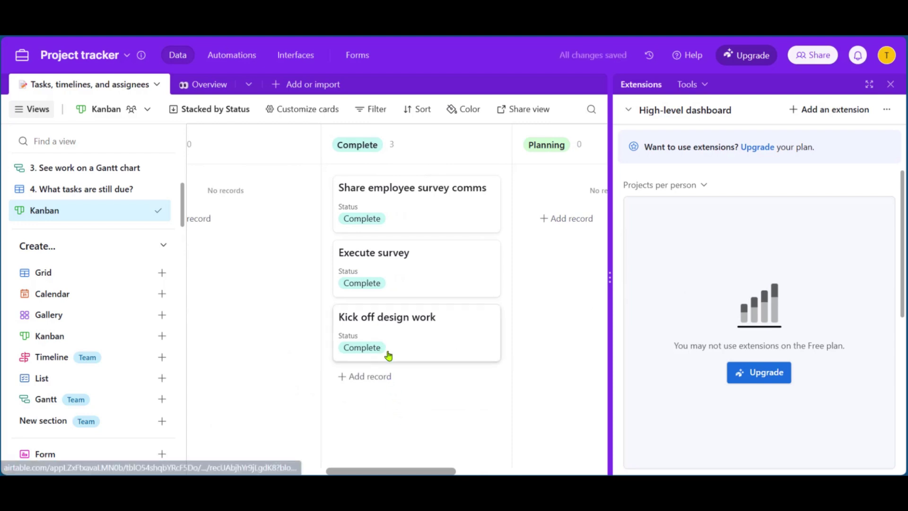
Open the Sign design contract record, examine its subtasks, assignees, dates and related documents, and close it.
drag(401, 471, 322, 461)
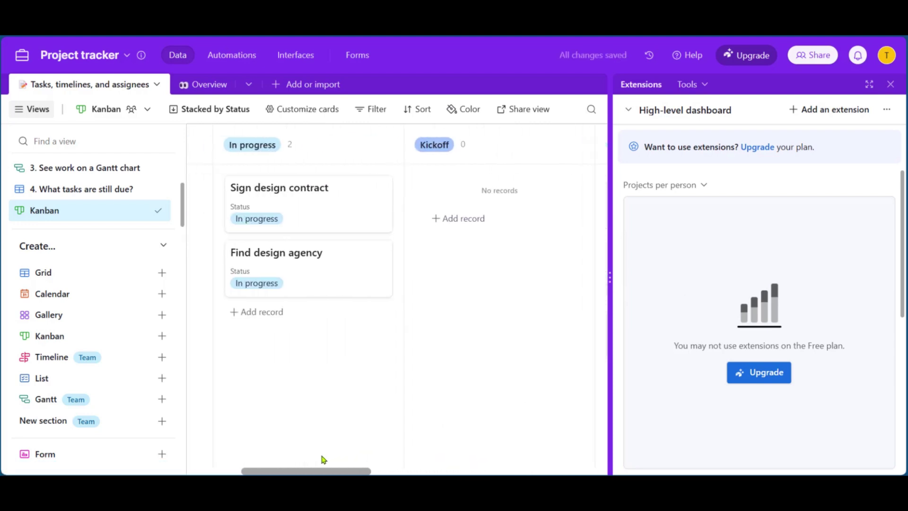
click(293, 205)
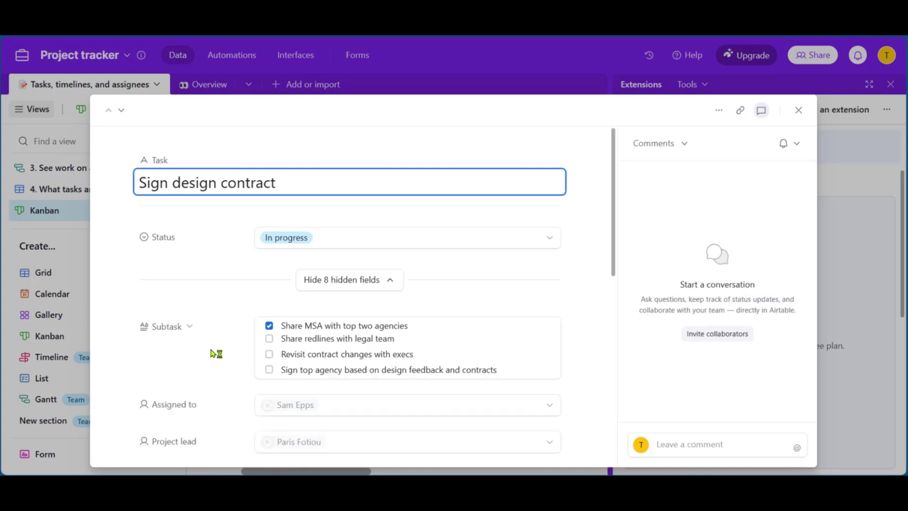
scroll(166, 352, down, 5)
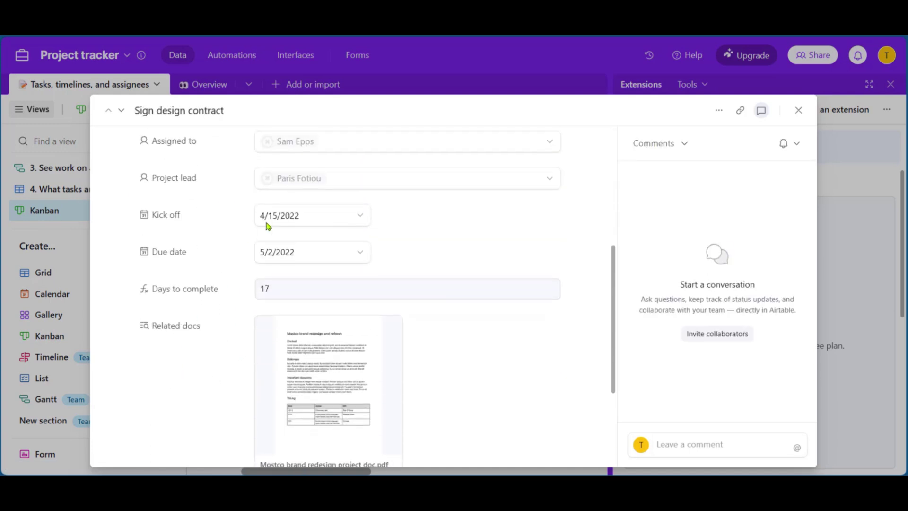
scroll(425, 239, up, 3)
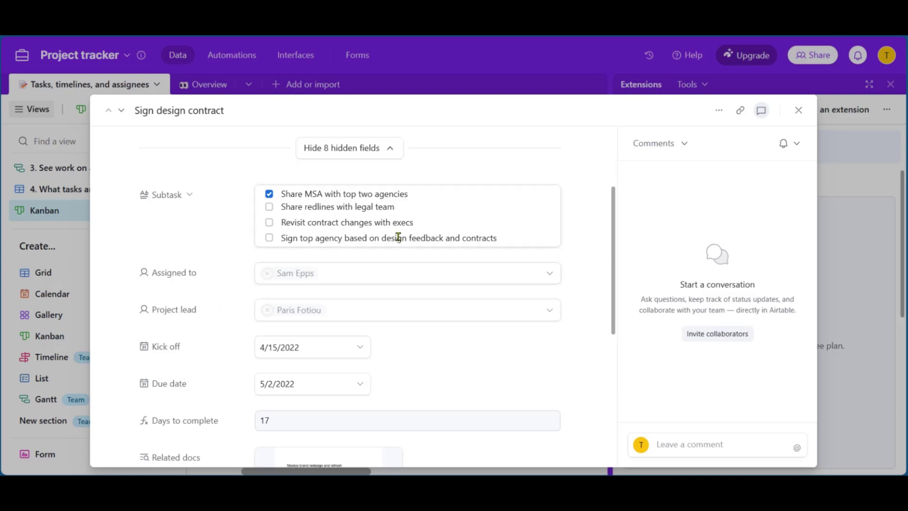
key(Escape)
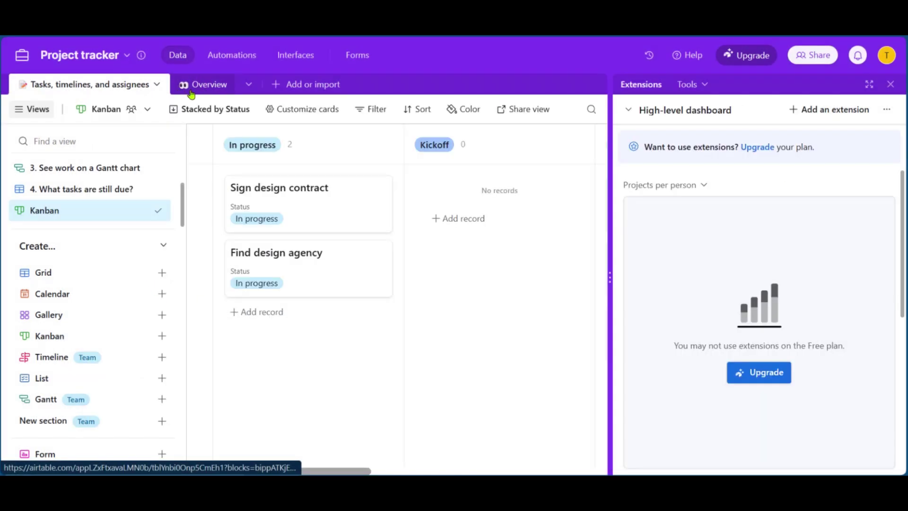
Compare the project cards in the Overview table with the task cards in the tasks table's Kanban view.
click(198, 86)
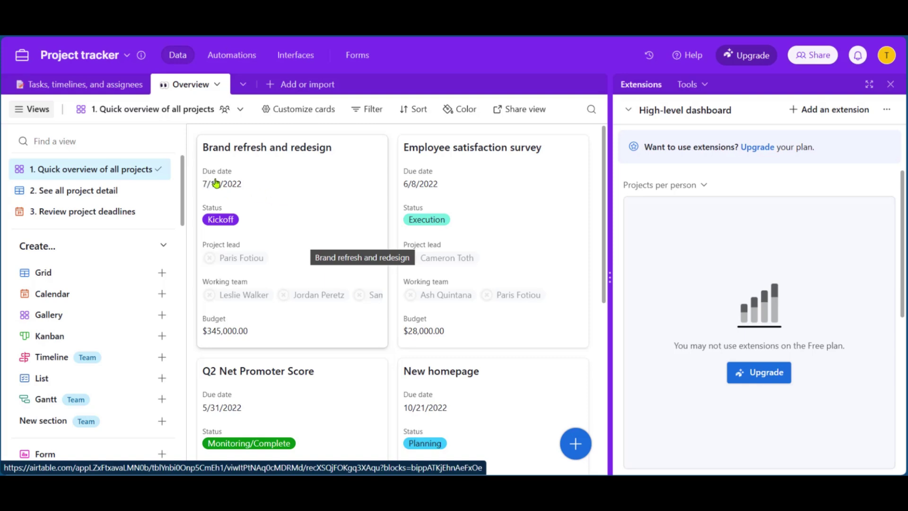
click(87, 86)
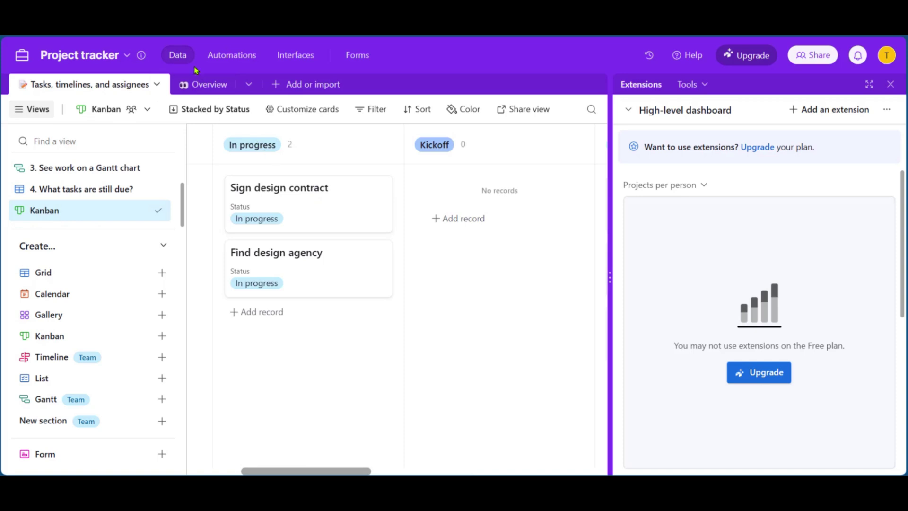
click(199, 85)
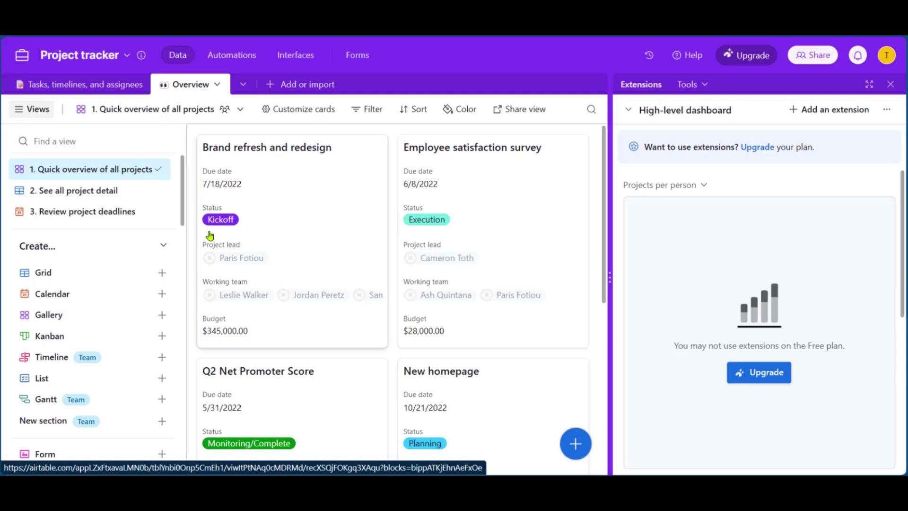
click(98, 85)
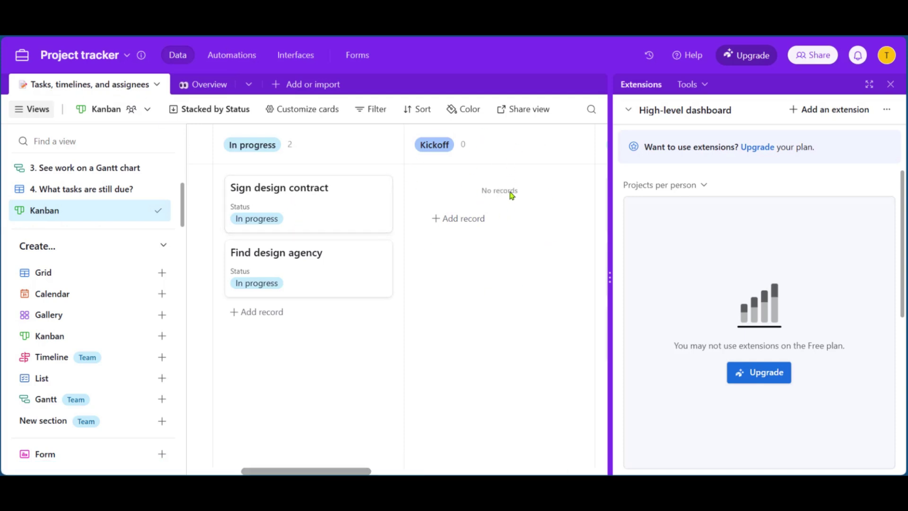
Look through all project cards in the Overview table's gallery view and check its record coloring option.
click(203, 85)
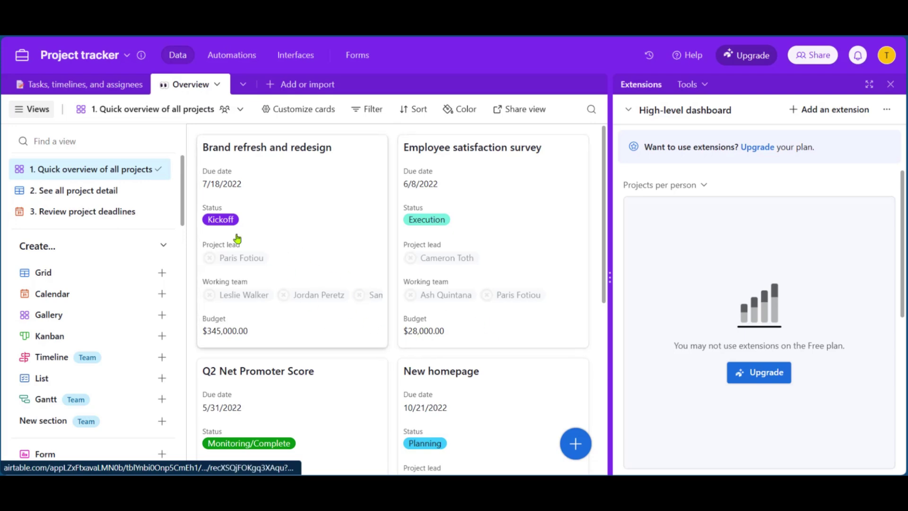
scroll(339, 279, down, 3)
scroll(339, 279, up, 3)
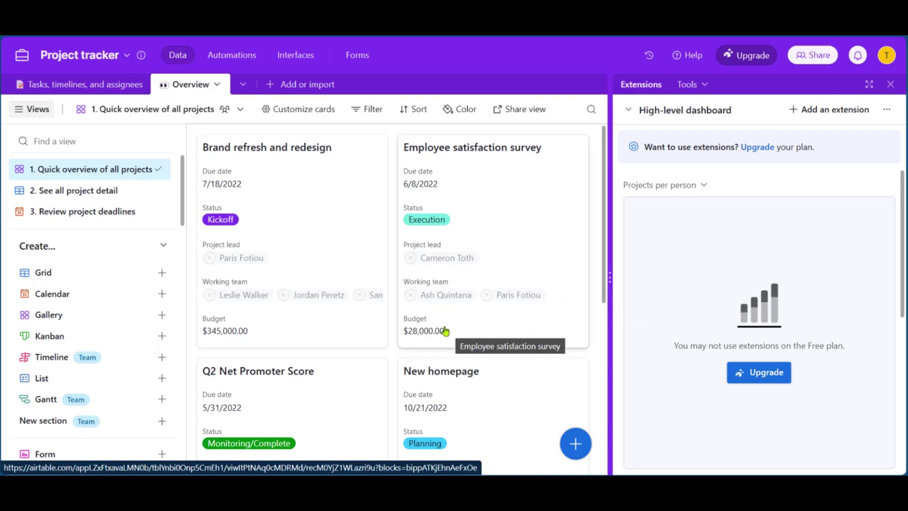
scroll(444, 331, down, 7)
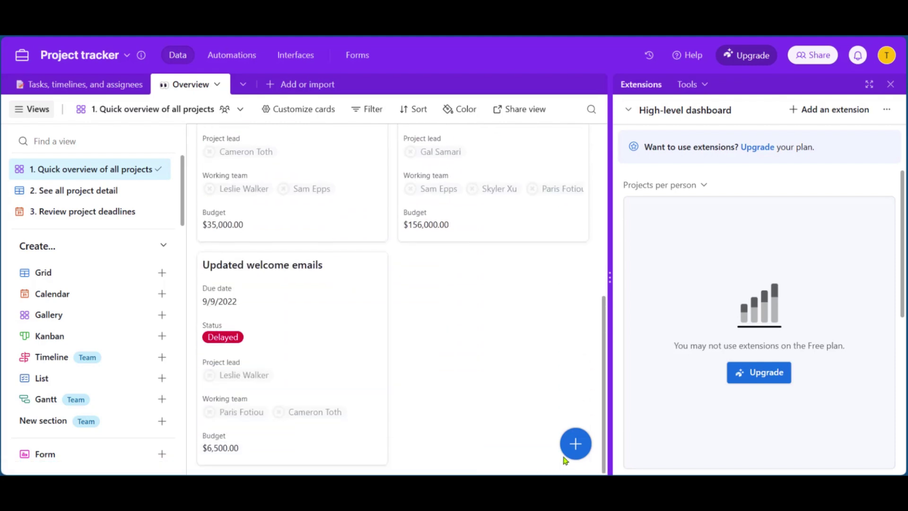
scroll(420, 389, up, 7)
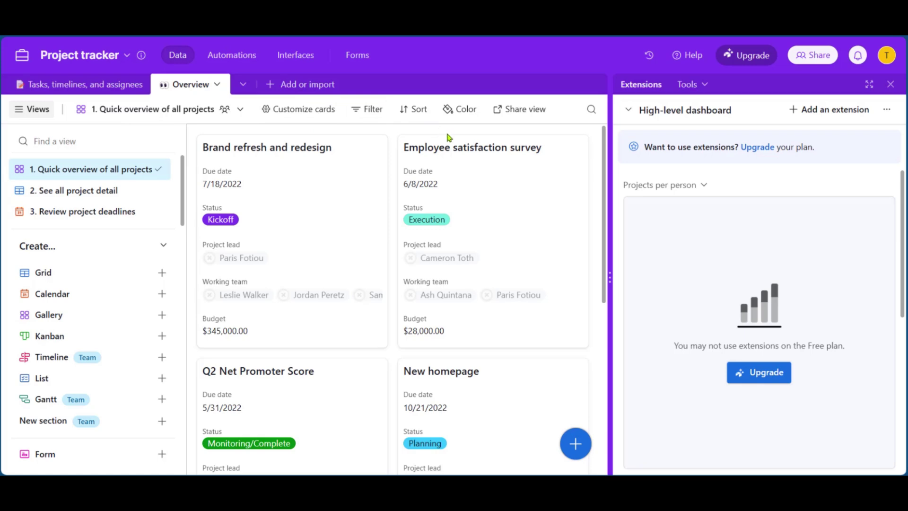
click(455, 111)
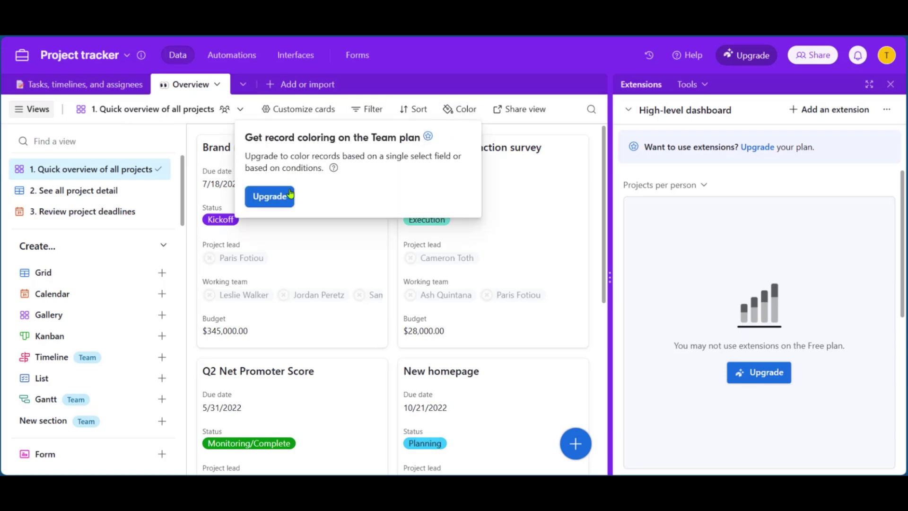
click(458, 111)
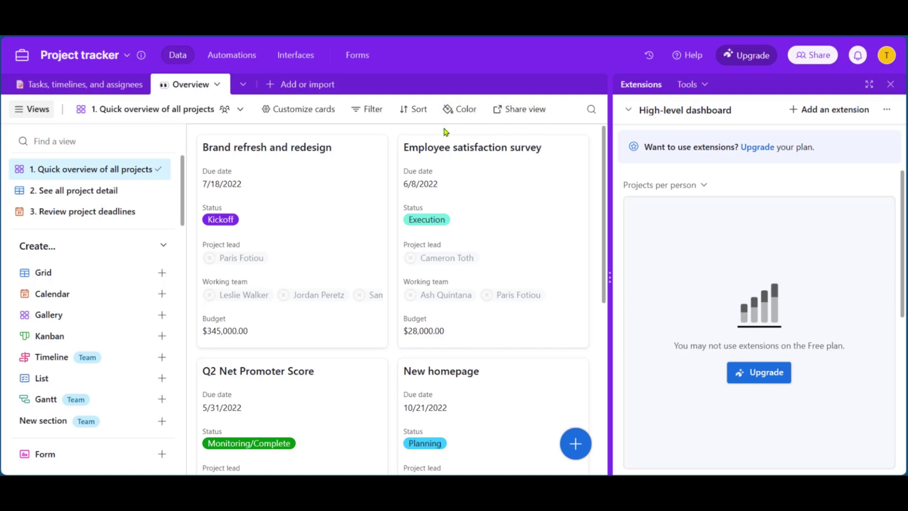
Check the available extension tools and browse the marketplace's featured items, Airtable extensions, other extensions and scripts.
click(691, 85)
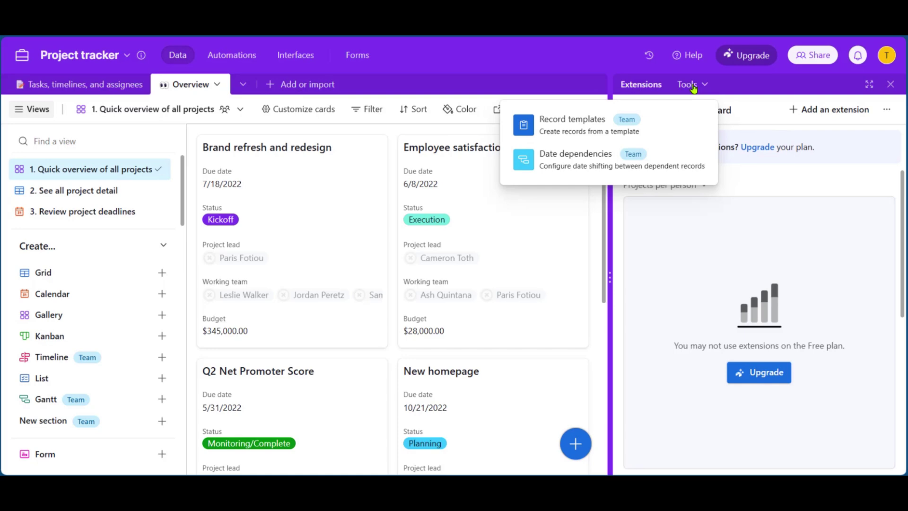
click(802, 86)
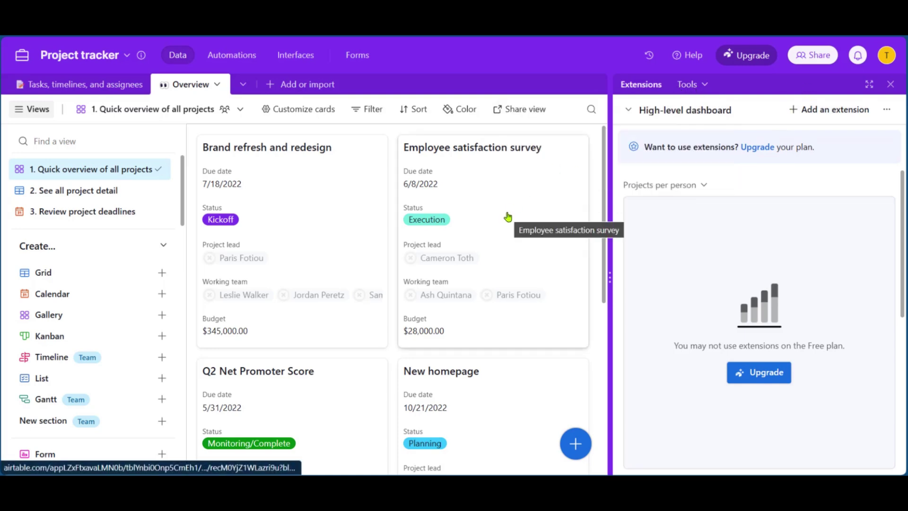
click(843, 111)
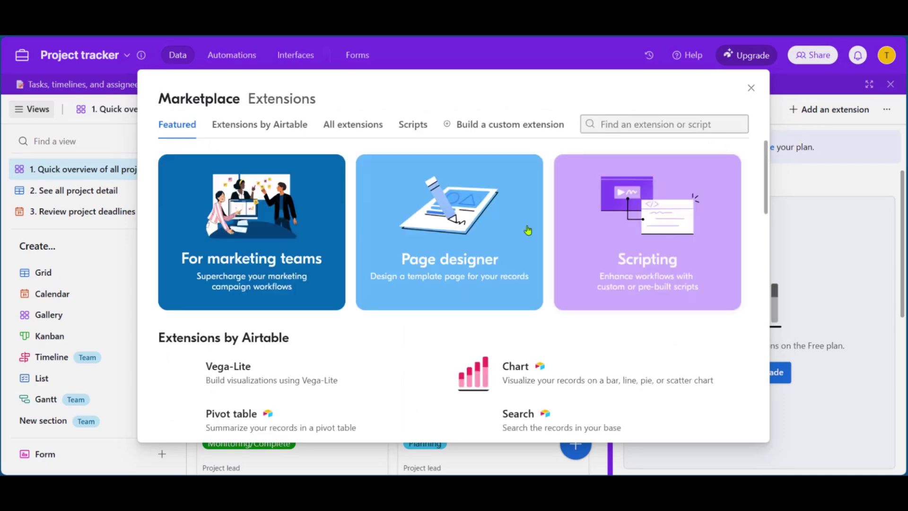
scroll(403, 300, down, 4)
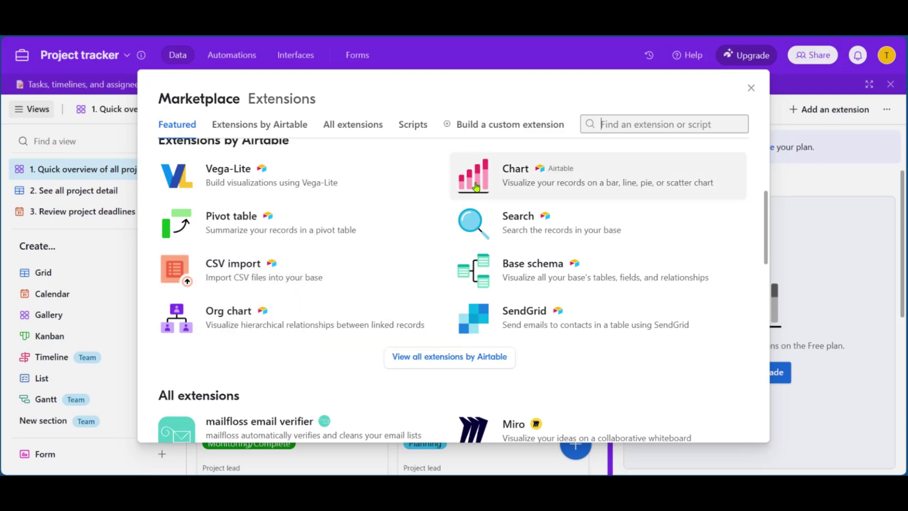
scroll(523, 235, down, 5)
scroll(463, 311, up, 1)
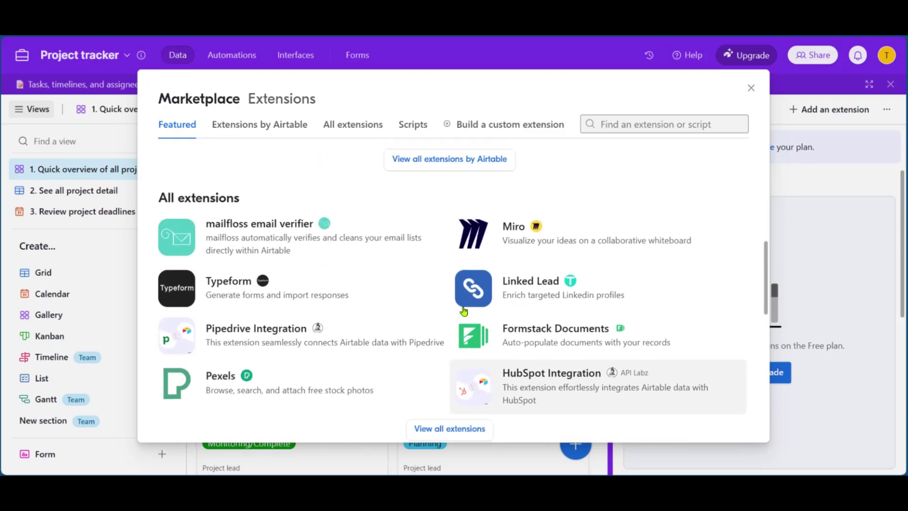
scroll(464, 311, down, 1)
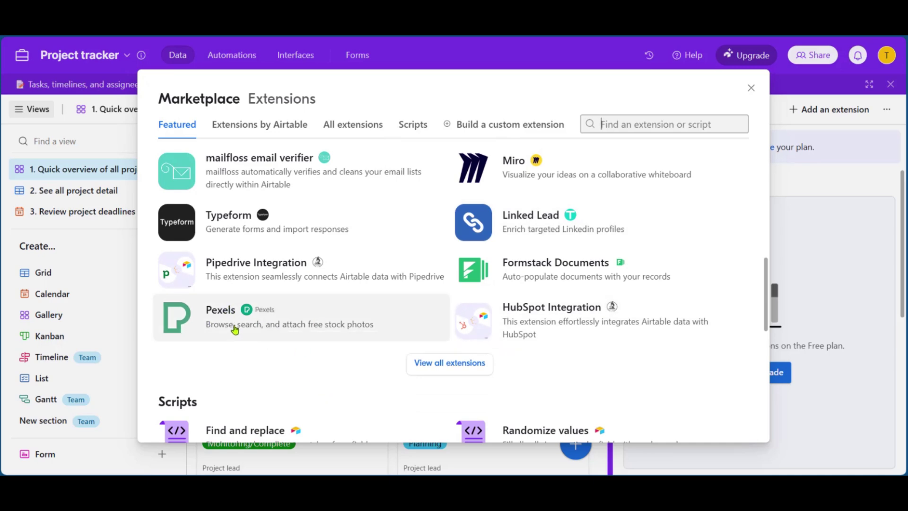
click(632, 125)
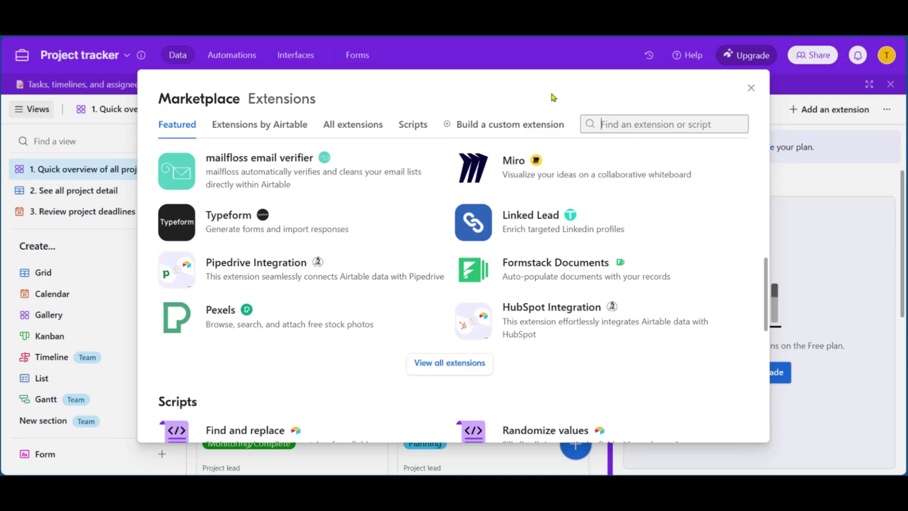
scroll(467, 202, down, 10)
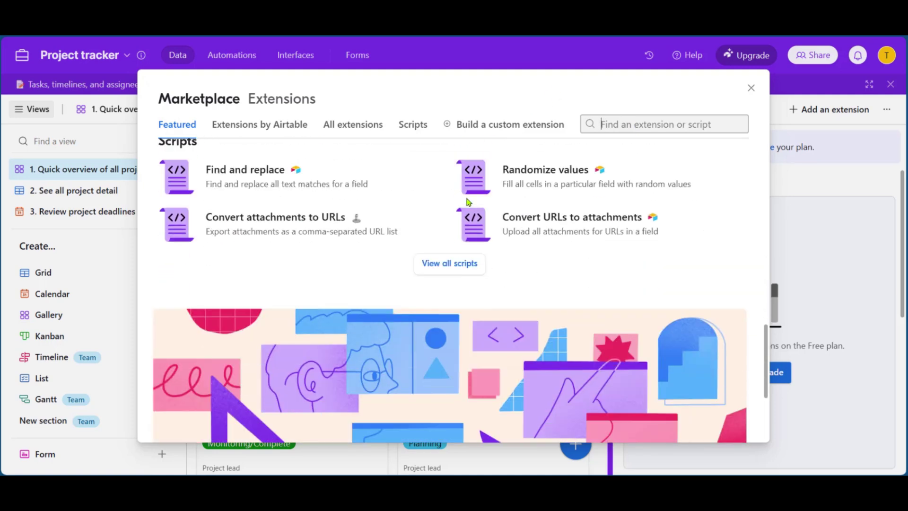
scroll(468, 202, up, 8)
scroll(467, 202, up, 4)
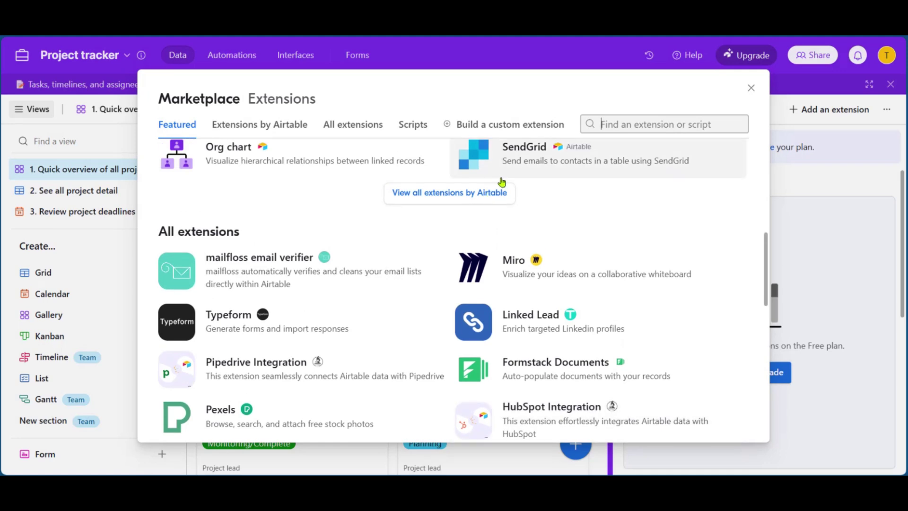
scroll(619, 202, down, 3)
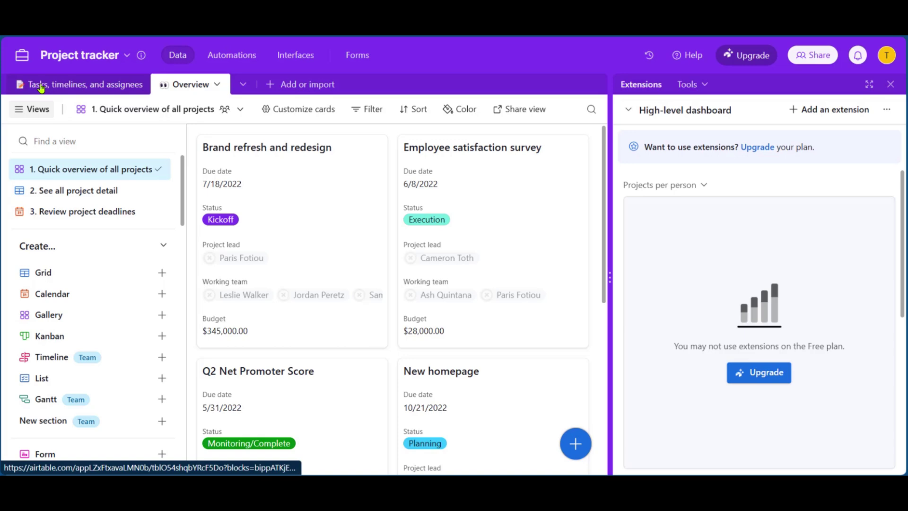
Return to the tasks table's Kanban view and move the Find design agency card from In progress to Kickoff.
click(40, 86)
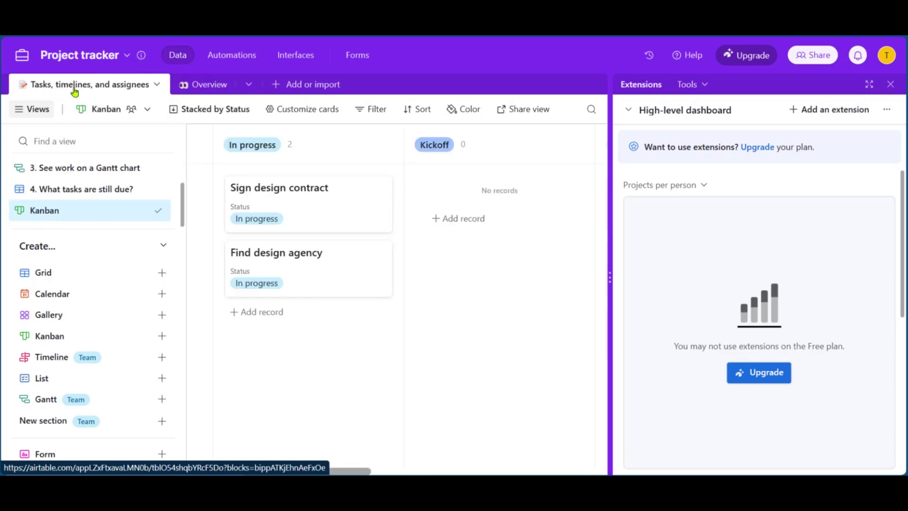
drag(298, 268, 487, 208)
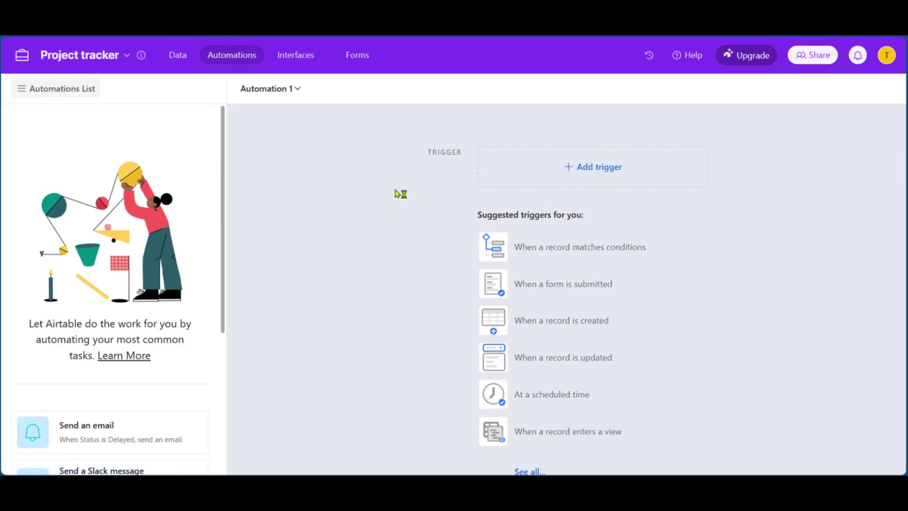
Review the available triggers for Automation 1 and choose When a record matches conditions as its trigger.
click(616, 169)
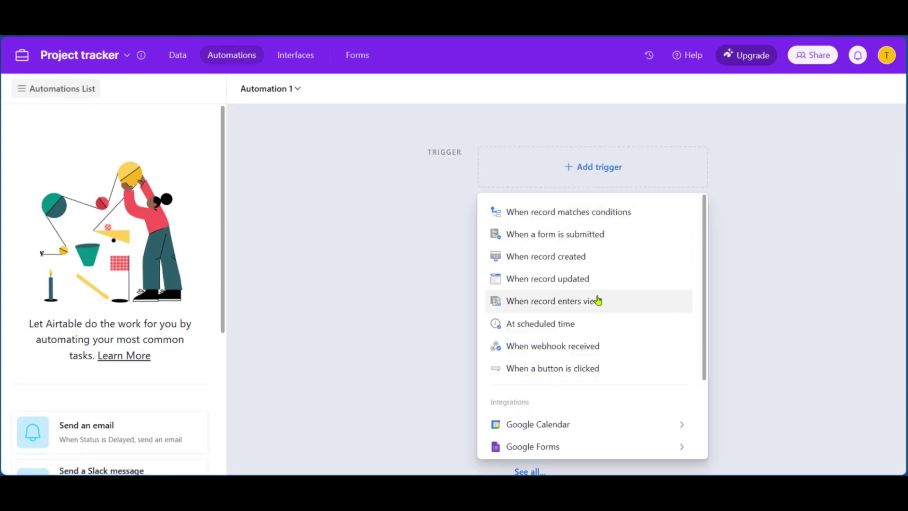
click(755, 247)
click(547, 249)
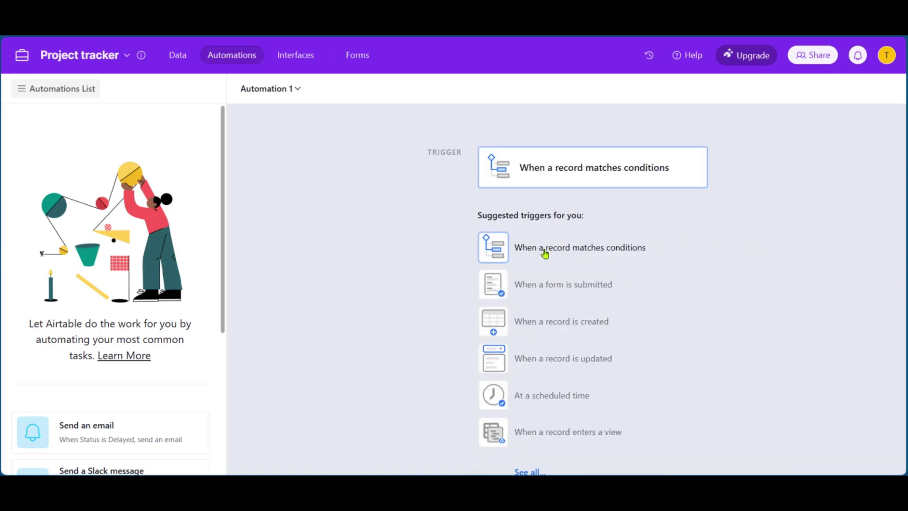